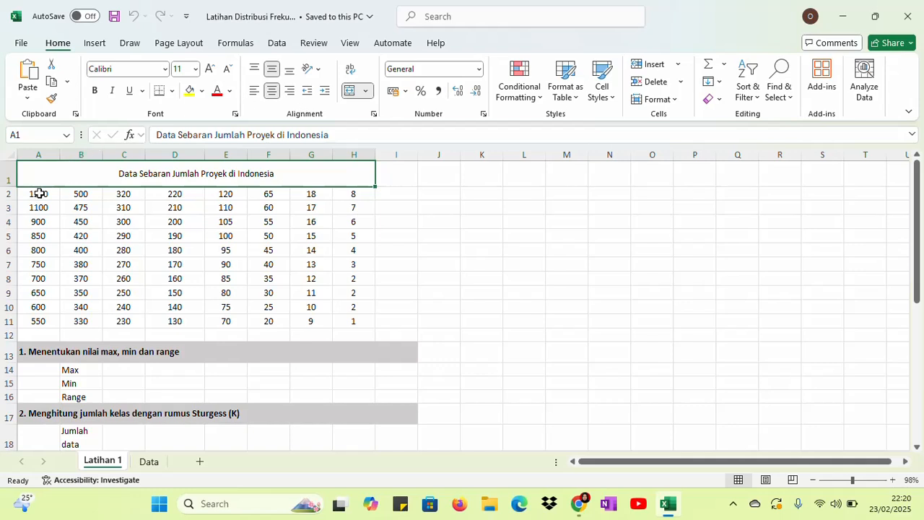
pyautogui.moveTo(39, 193); pyautogui.dragTo(336, 326)
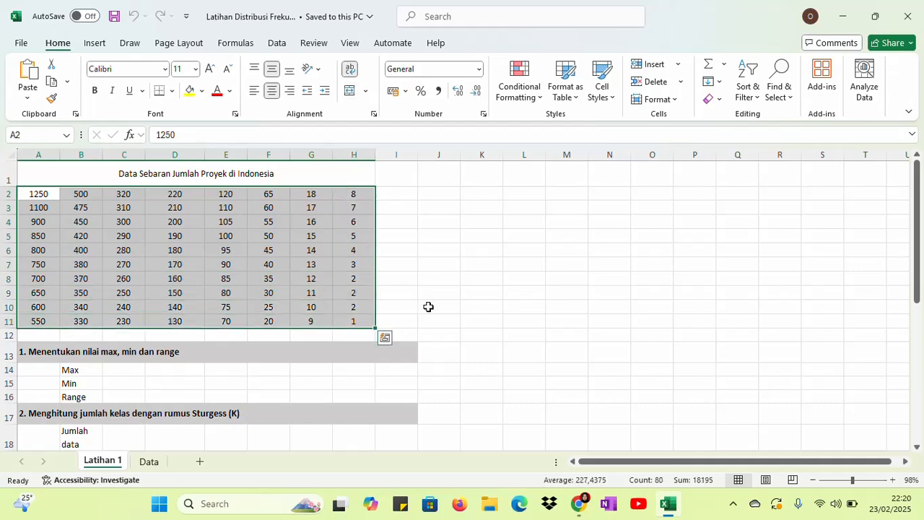
pyautogui.click(428, 307)
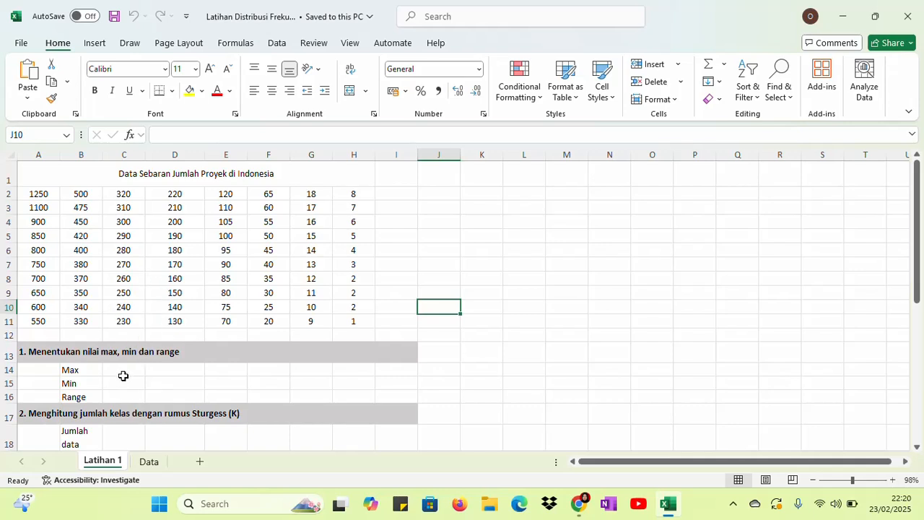
# Calculate the maximum of the project data A2:H11 in cell C14 beside Max with the MAX function
pyautogui.click(123, 370)
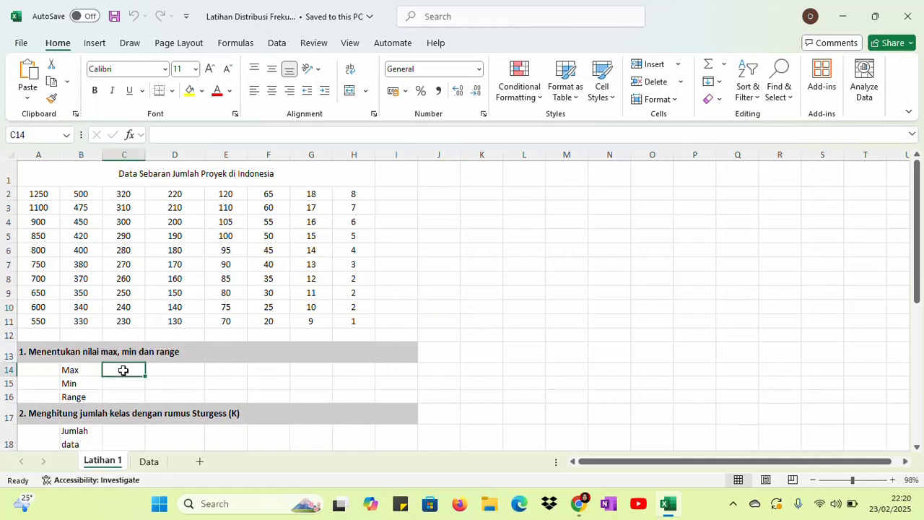
pyautogui.write('=')
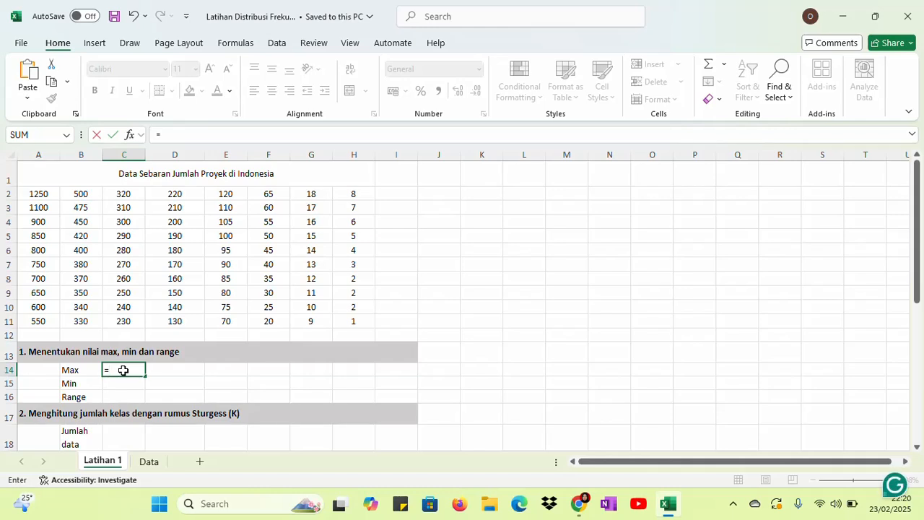
pyautogui.write('max')
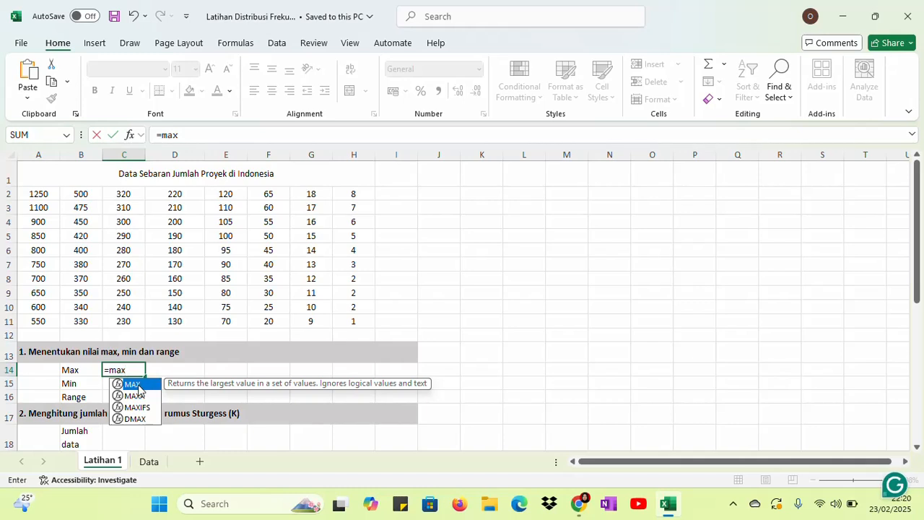
pyautogui.press('Tab')
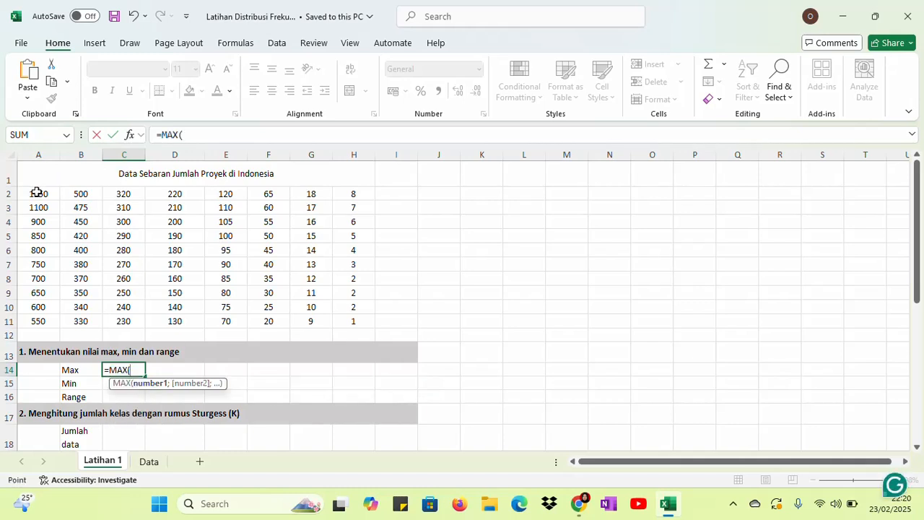
pyautogui.moveTo(36, 194); pyautogui.dragTo(353, 321)
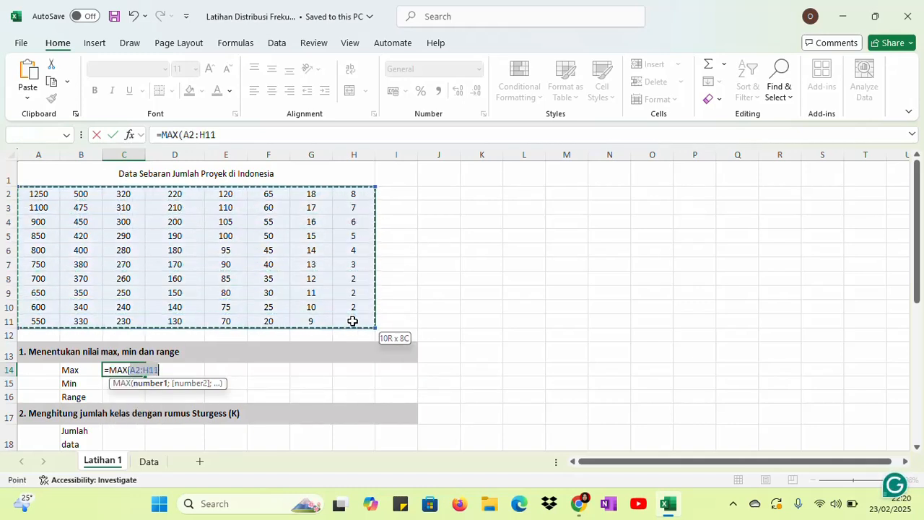
pyautogui.press('Return')
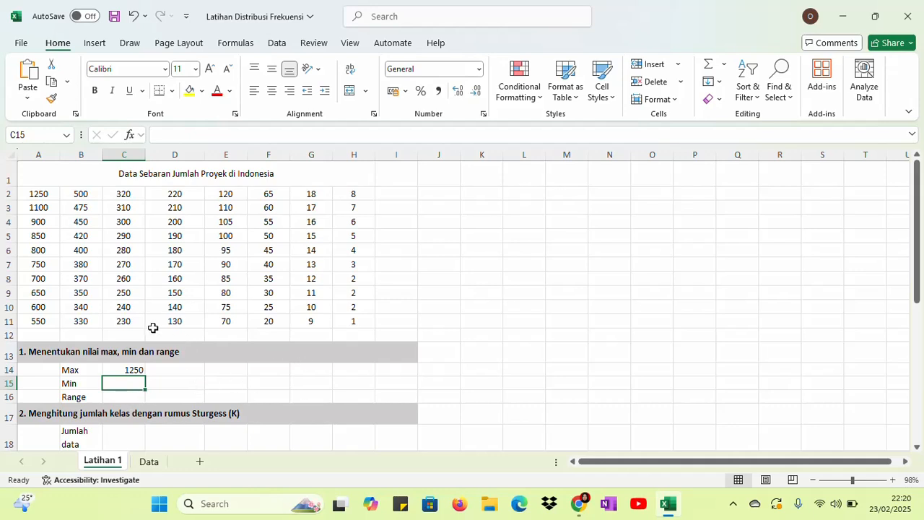
# Calculate the minimum of the project data A2:H11 in cell C15 beside Min with the MIN function
pyautogui.write('=min')
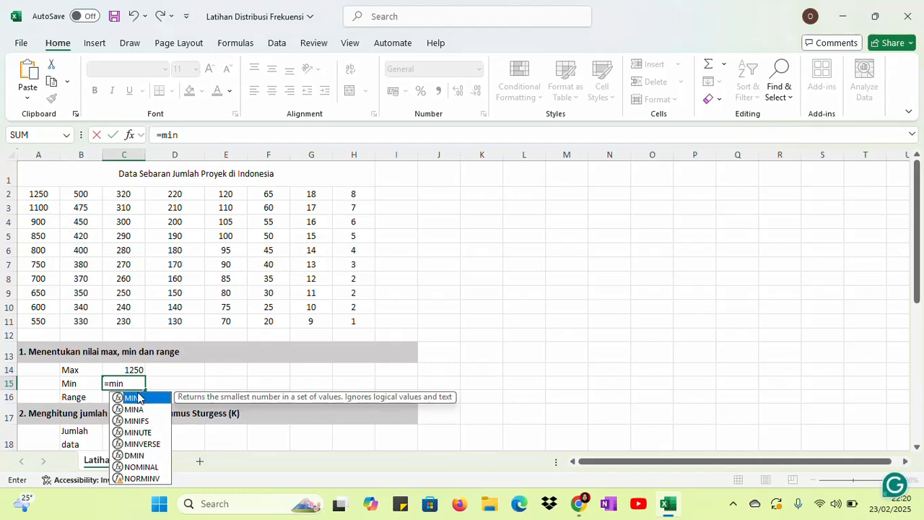
pyautogui.doubleClick(136, 397)
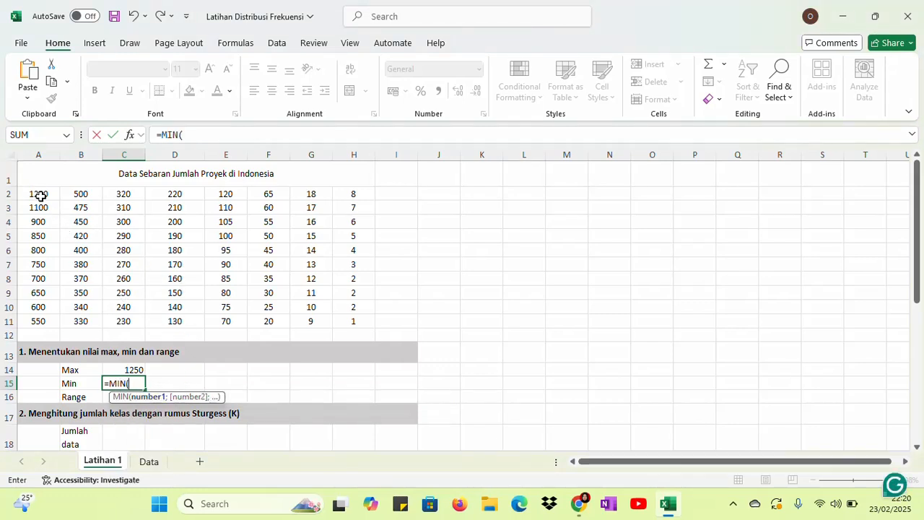
pyautogui.moveTo(40, 196); pyautogui.dragTo(340, 324)
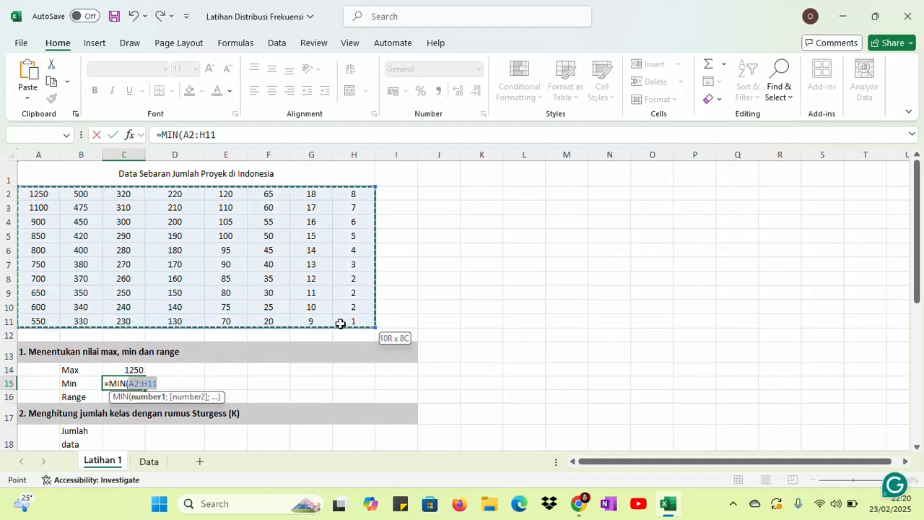
pyautogui.press('Return')
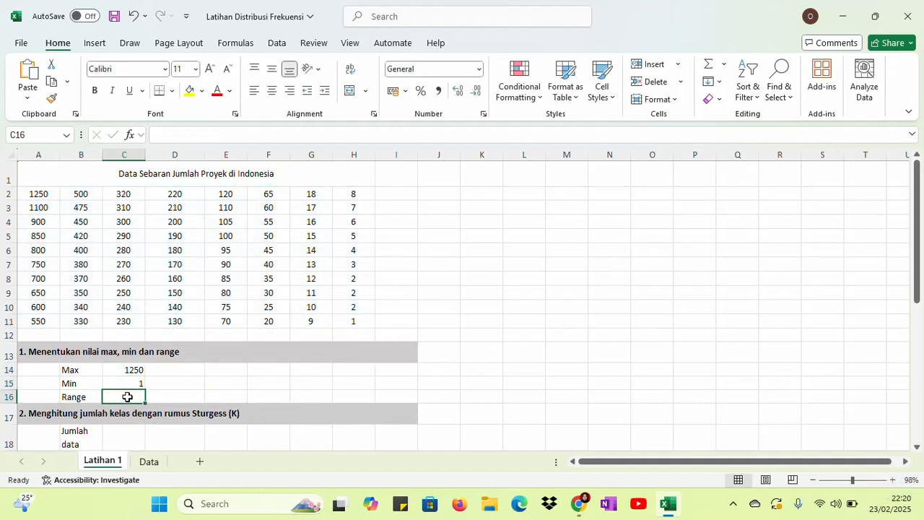
# Calculate the range in cell C16 by subtracting the minimum from the maximum with =C14-C15
pyautogui.write('=')
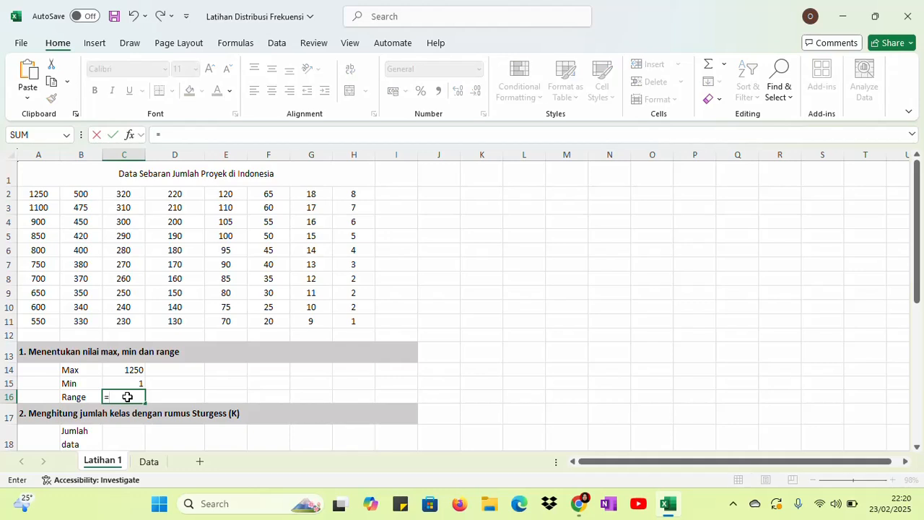
pyautogui.click(128, 371)
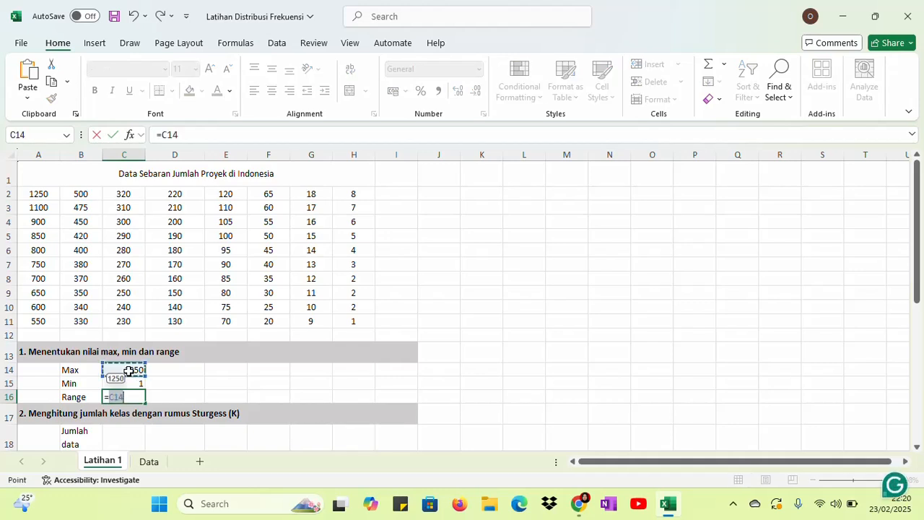
pyautogui.write('-')
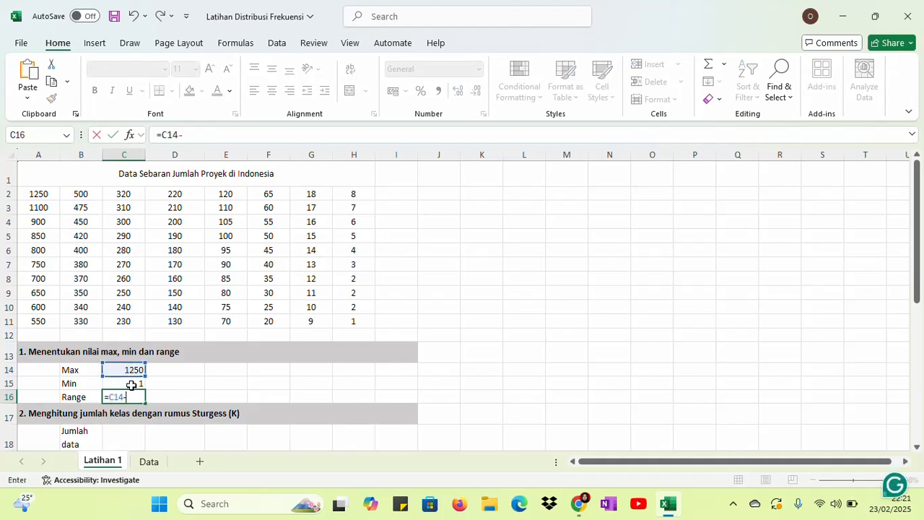
pyautogui.click(130, 384)
pyautogui.press('Return')
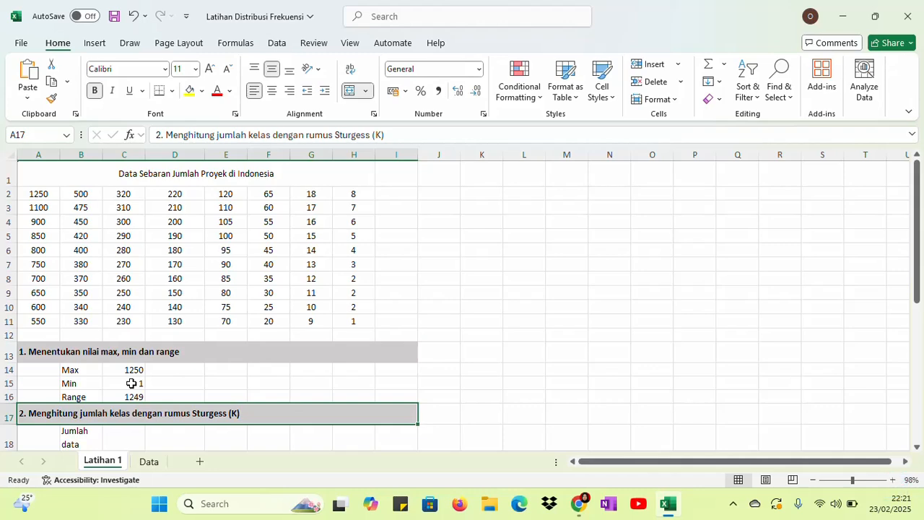
# Count the data values in A2:H11 in cell C18 beside Jumlah data with the COUNT function
pyautogui.moveTo(918, 287); pyautogui.dragTo(920, 316)
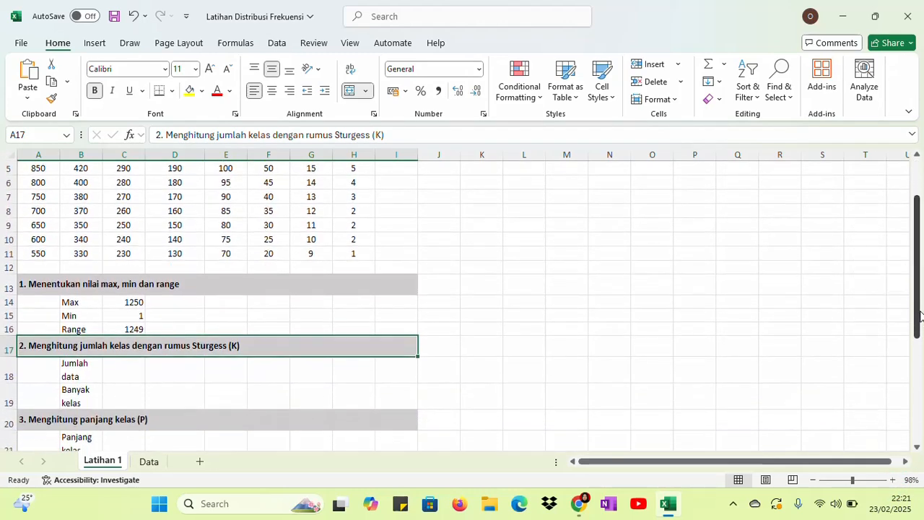
pyautogui.click(144, 376)
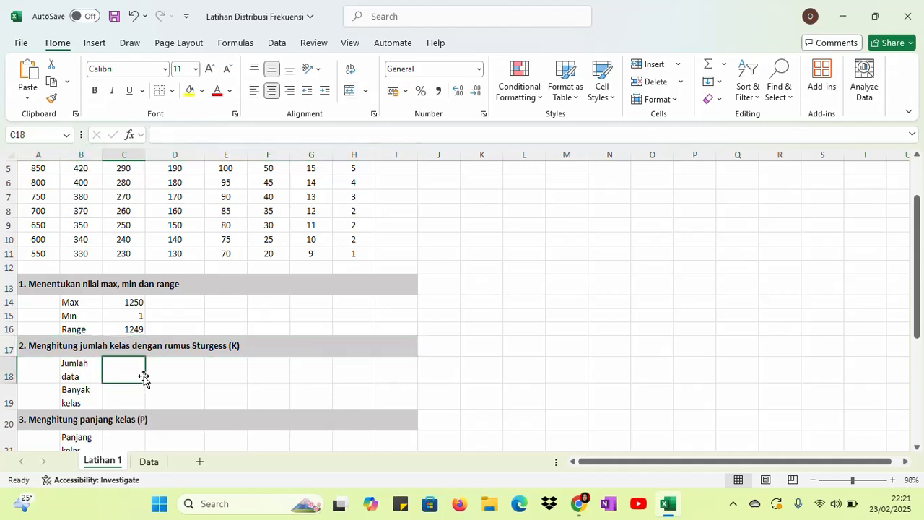
pyautogui.write('=')
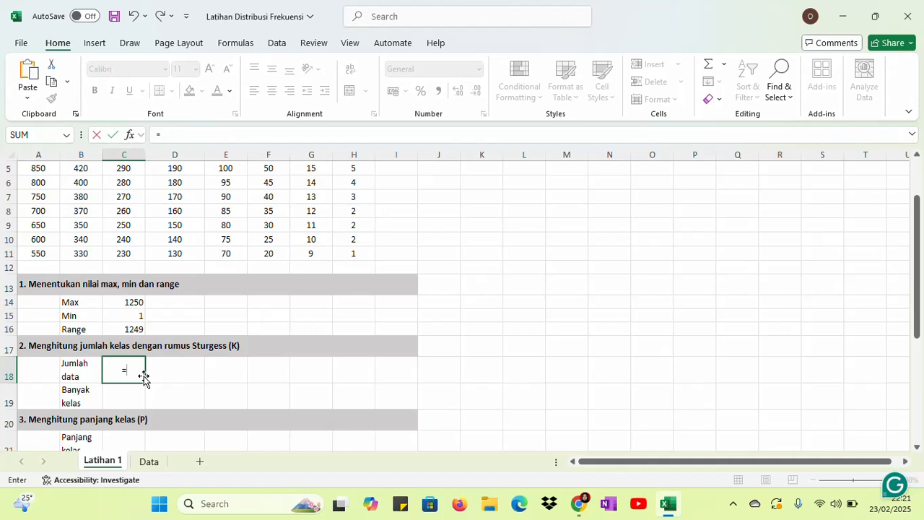
pyautogui.write('count')
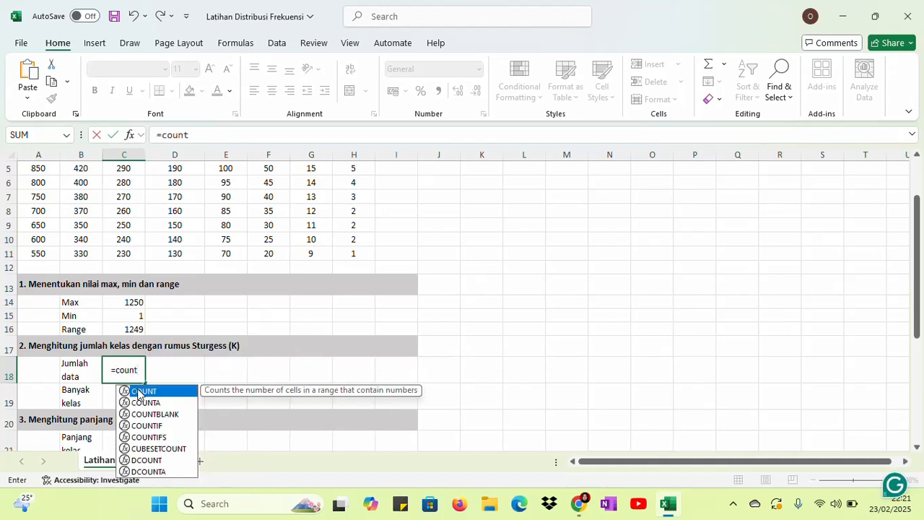
pyautogui.doubleClick(140, 392)
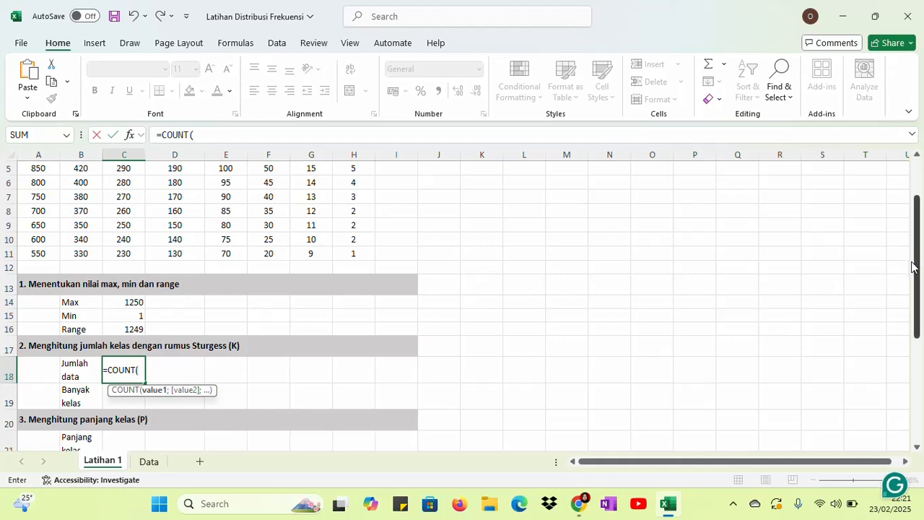
pyautogui.moveTo(915, 264); pyautogui.dragTo(916, 227)
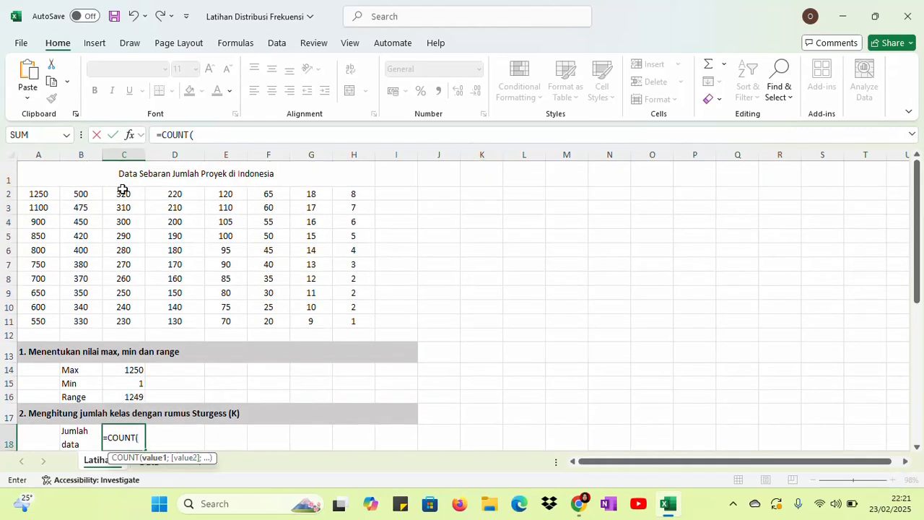
pyautogui.moveTo(53, 193); pyautogui.dragTo(345, 322)
pyautogui.press('Return')
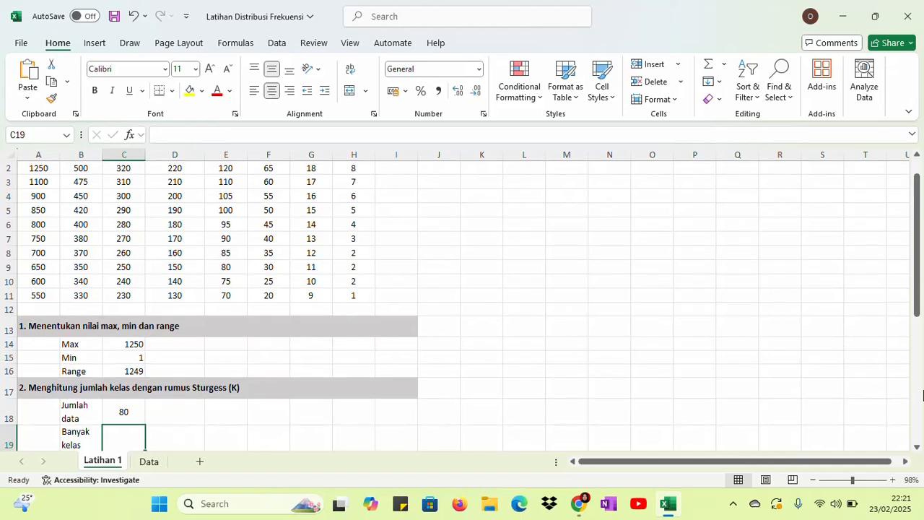
# Enter the beginning of the Sturgess formula, =1+3,3*LOG, in cell C19 beside Banyak kelas
pyautogui.moveTo(914, 274); pyautogui.dragTo(917, 289)
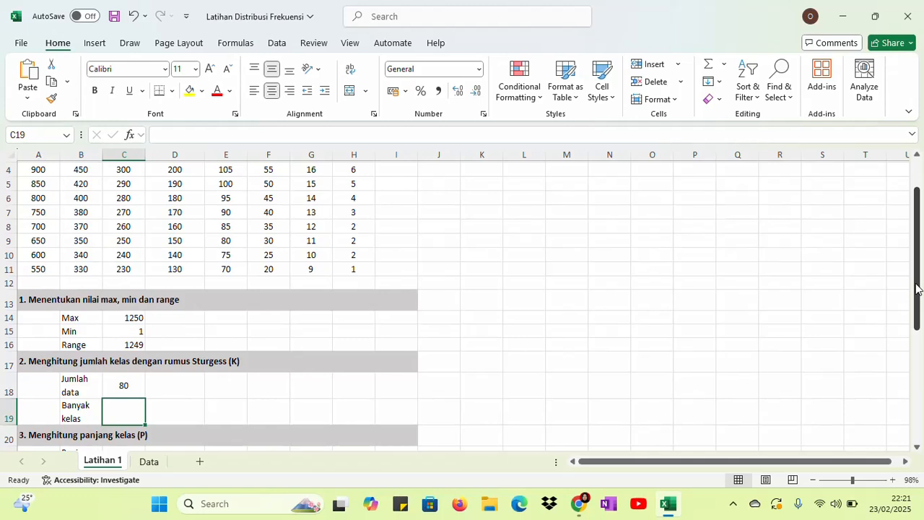
pyautogui.write('=1')
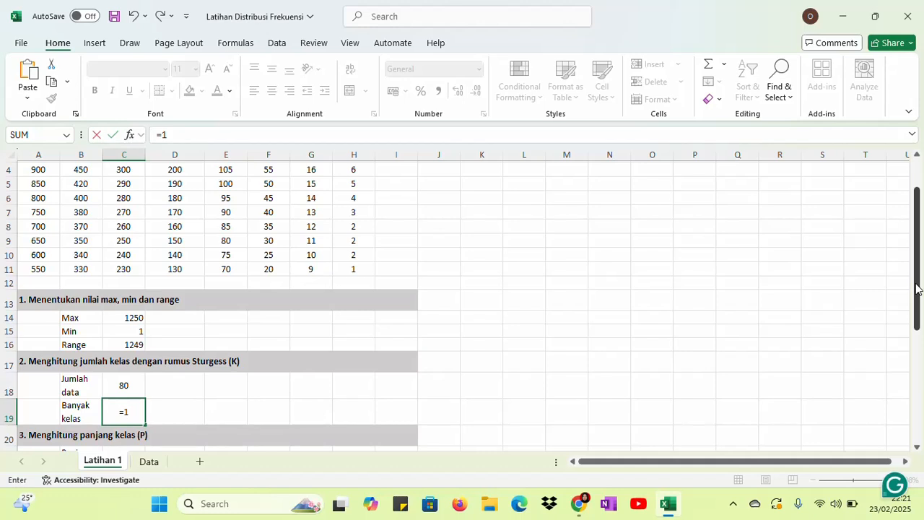
pyautogui.write('+3,3*log')
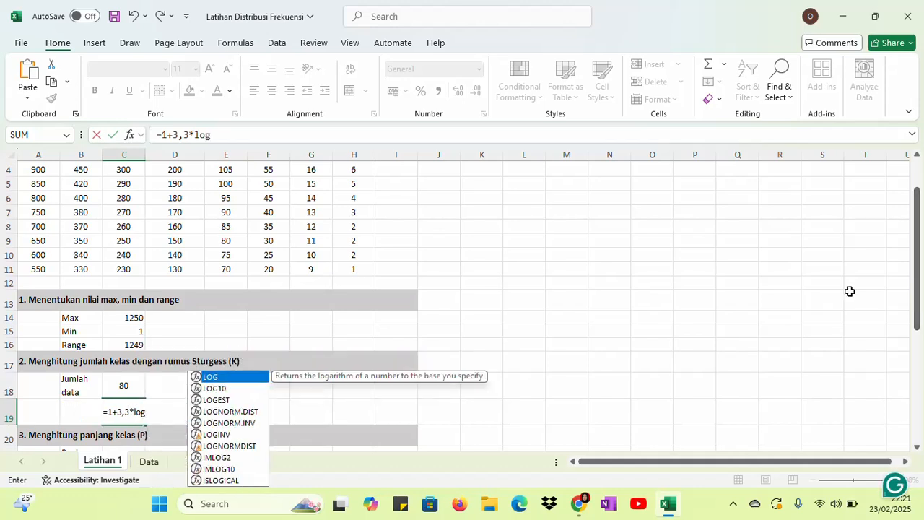
pyautogui.click(121, 389)
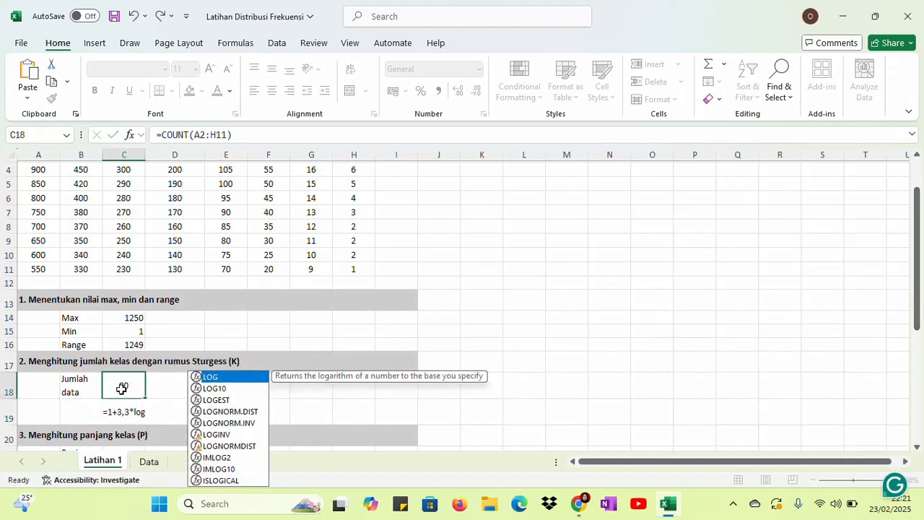
# Complete the Banyak kelas formula in C19 as =1+3,3*LOG(C18;10), using the data count and base 10
pyautogui.click(123, 411)
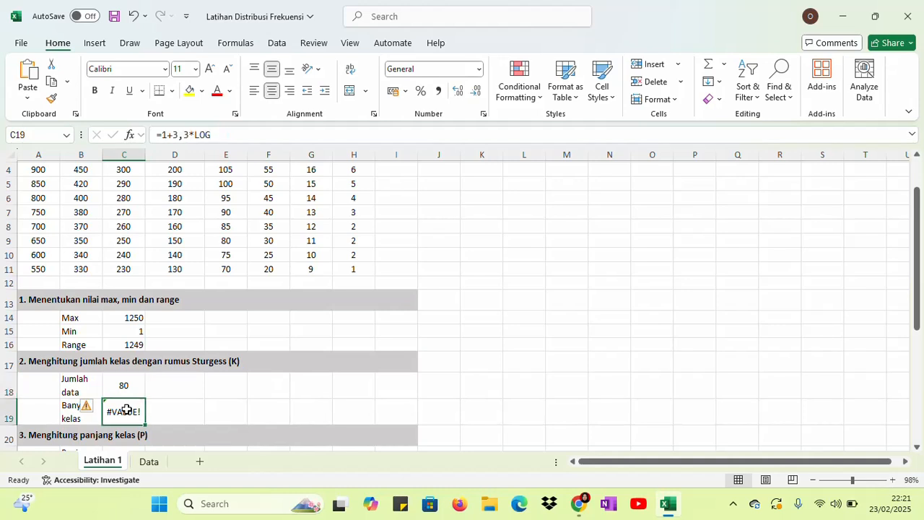
pyautogui.click(218, 135)
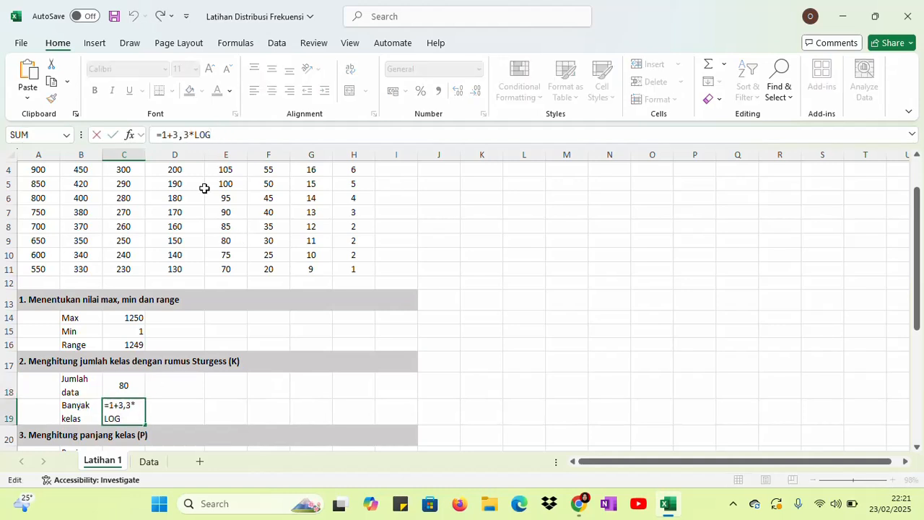
pyautogui.doubleClick(130, 419)
pyautogui.press('BackSpace')
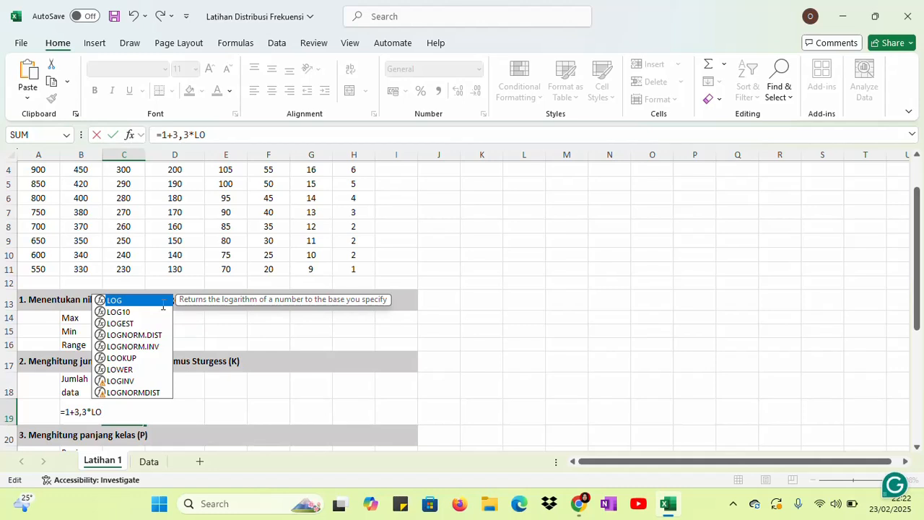
pyautogui.doubleClick(145, 302)
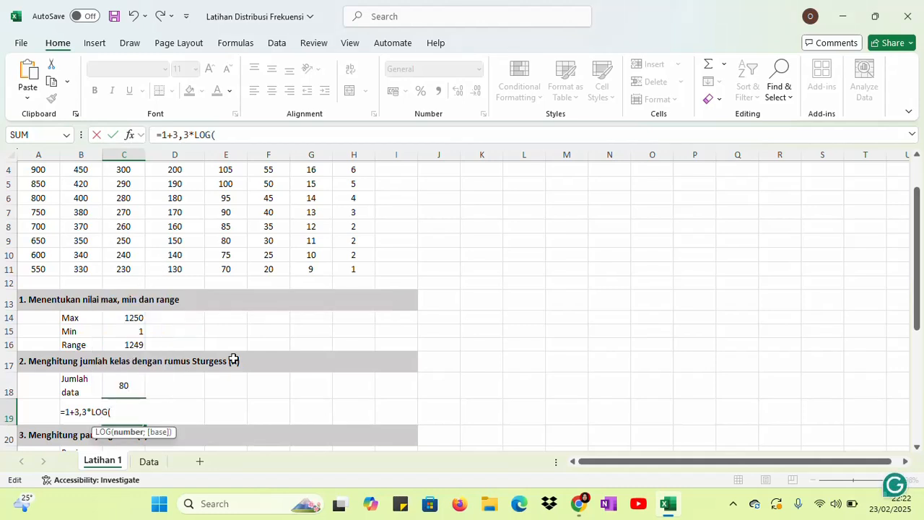
pyautogui.click(123, 387)
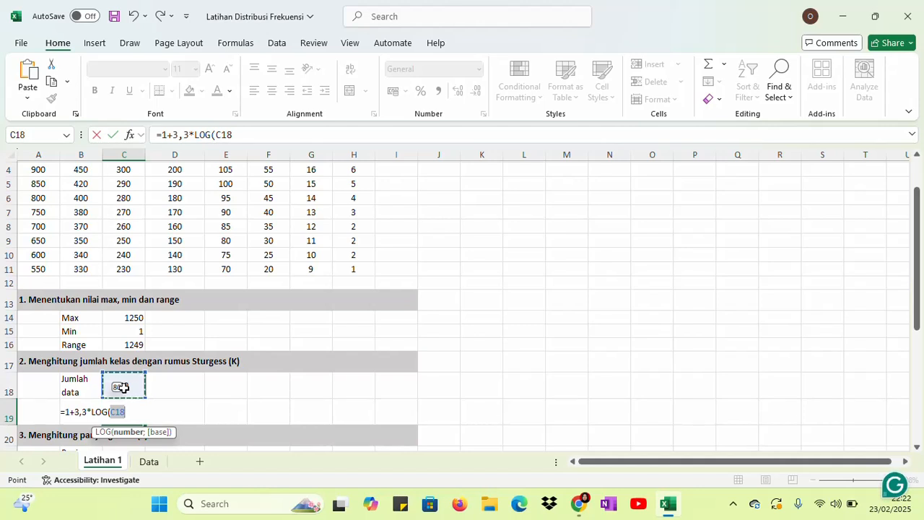
pyautogui.write(';')
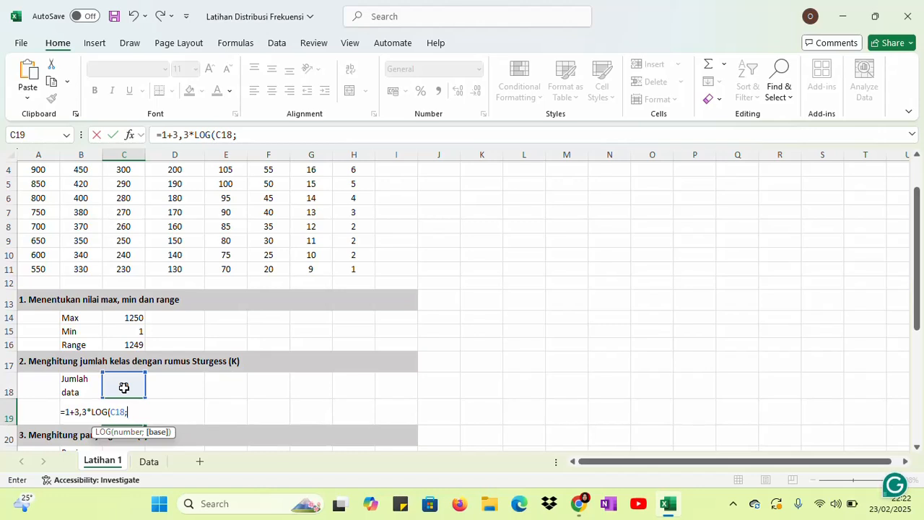
pyautogui.write('10)')
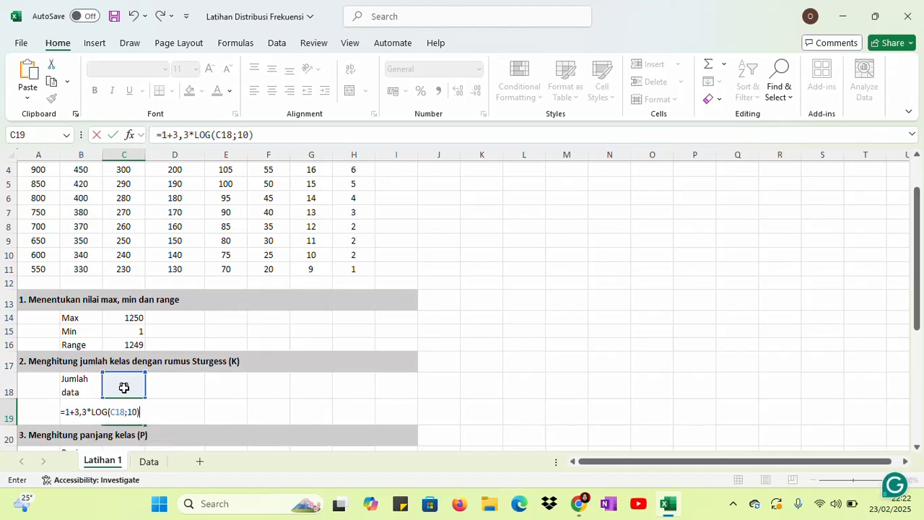
pyautogui.press('Return')
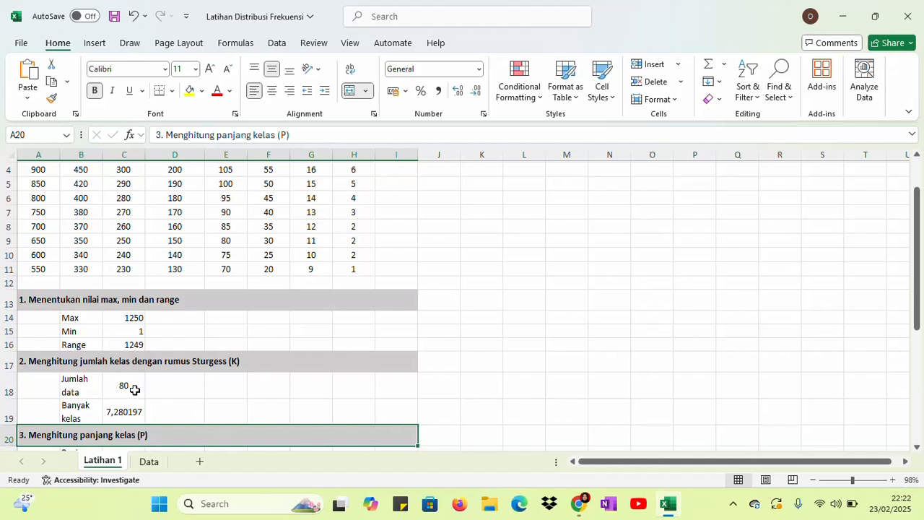
# Round the Banyak kelas value up to a whole number in cell D19 with =ROUNDUP(C19;0)
pyautogui.click(179, 411)
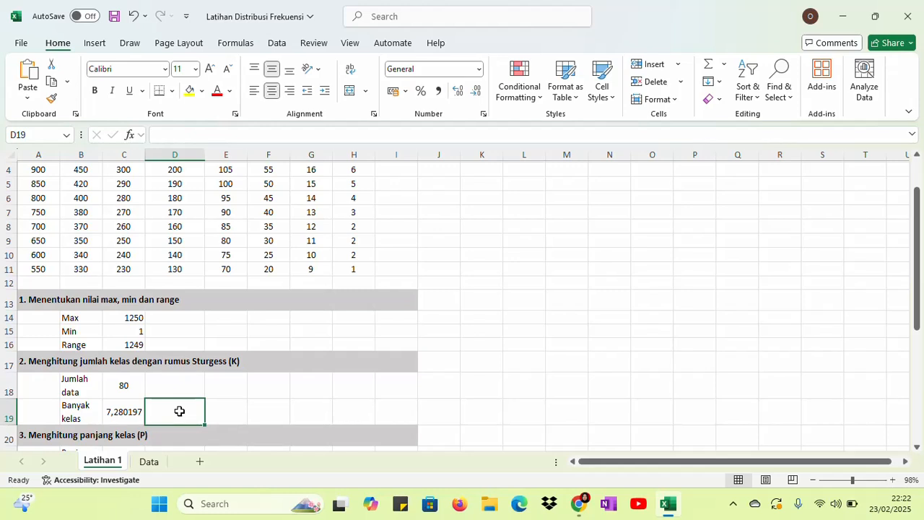
pyautogui.write('=round')
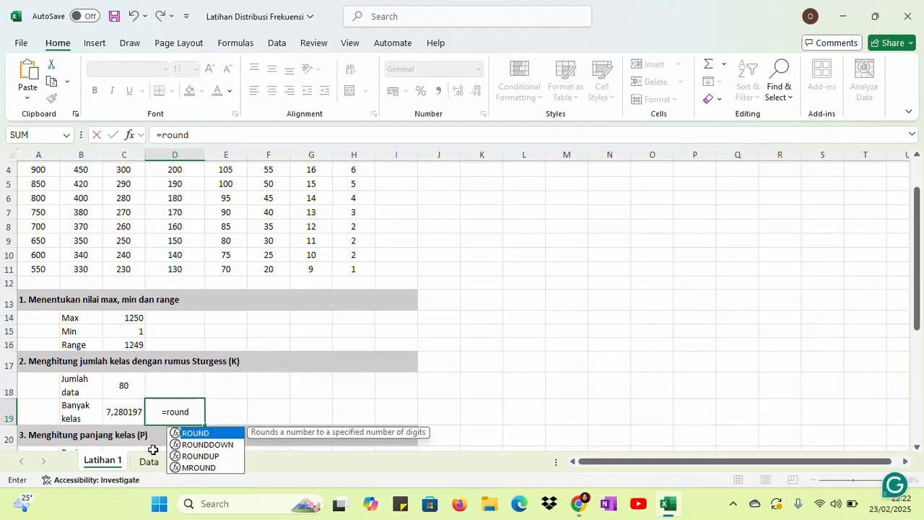
pyautogui.doubleClick(189, 457)
pyautogui.click(124, 414)
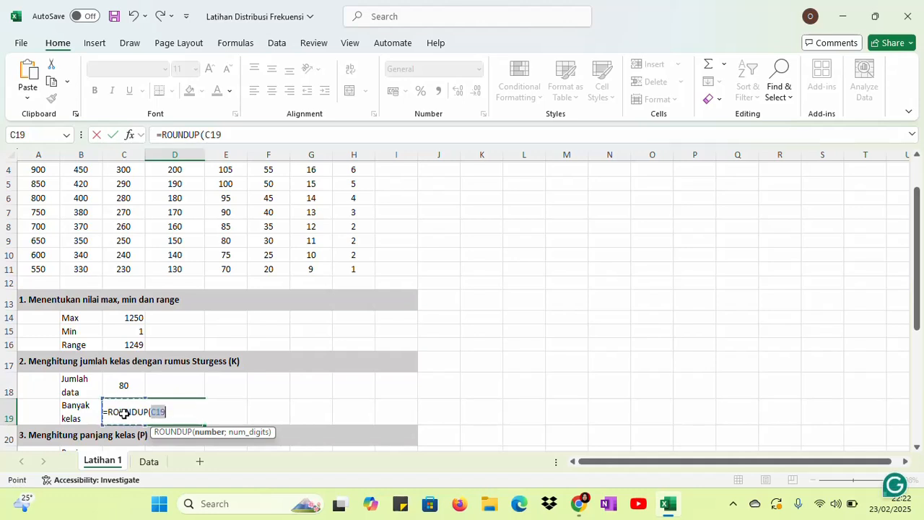
pyautogui.write(';0')
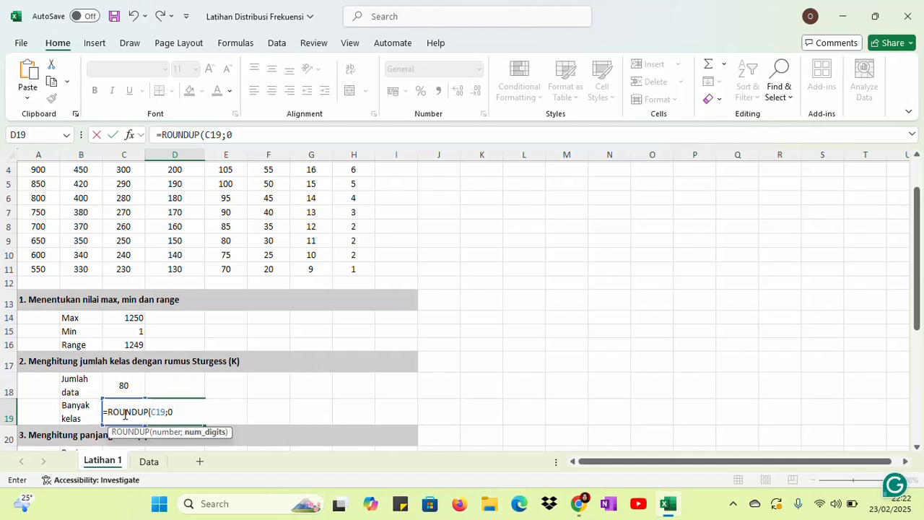
pyautogui.write(')')
pyautogui.press('Return')
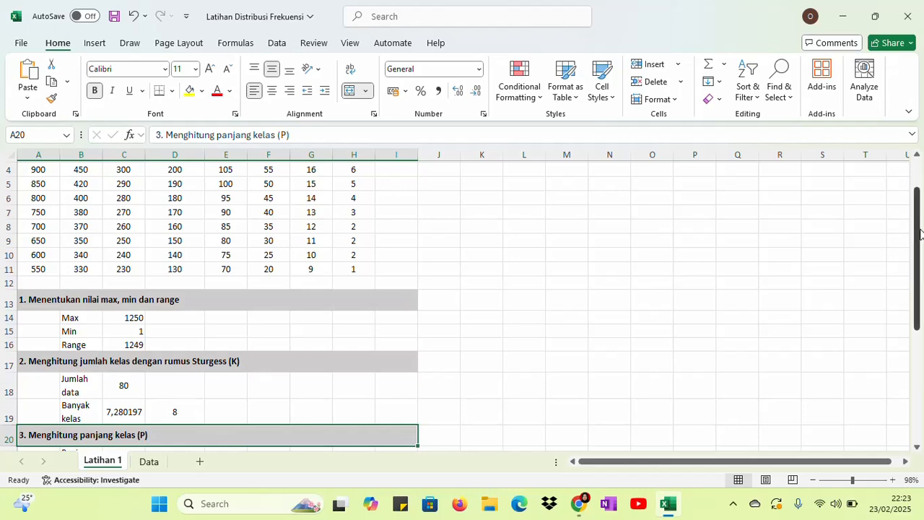
# Calculate the class width in cell C21 beside Panjang kelas by dividing the range by the class count with =C16/C19
pyautogui.moveTo(917, 238); pyautogui.dragTo(910, 273)
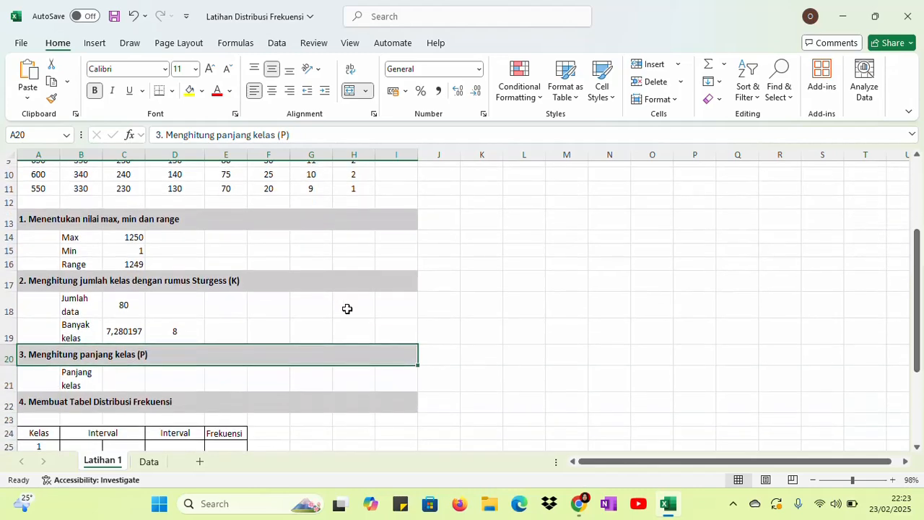
pyautogui.click(129, 378)
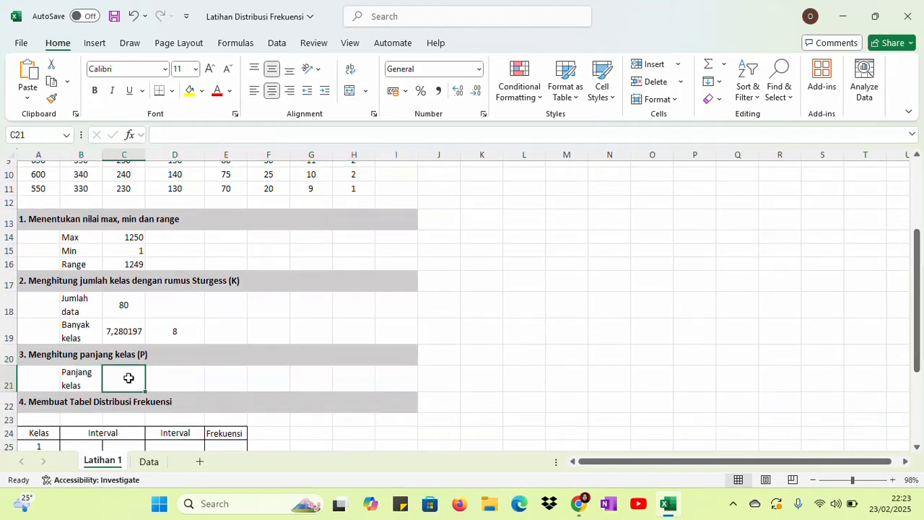
pyautogui.write('=')
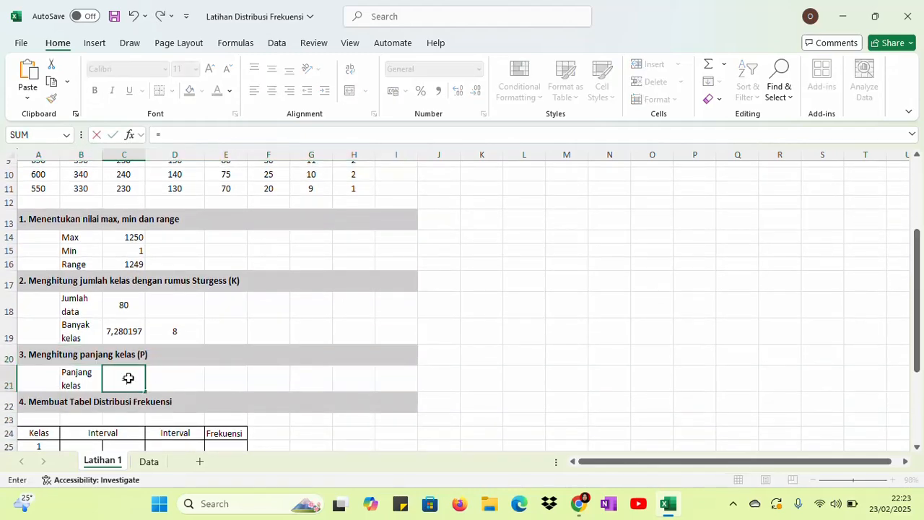
pyautogui.click(129, 265)
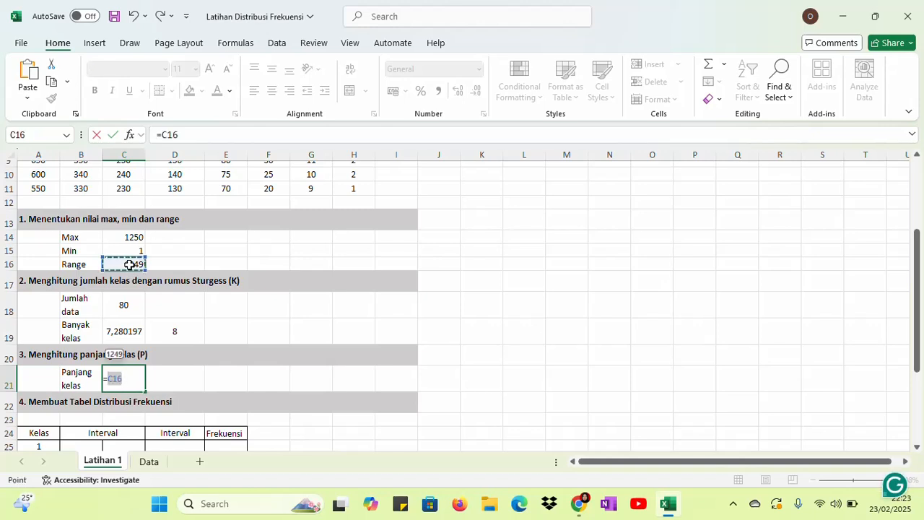
pyautogui.write('/')
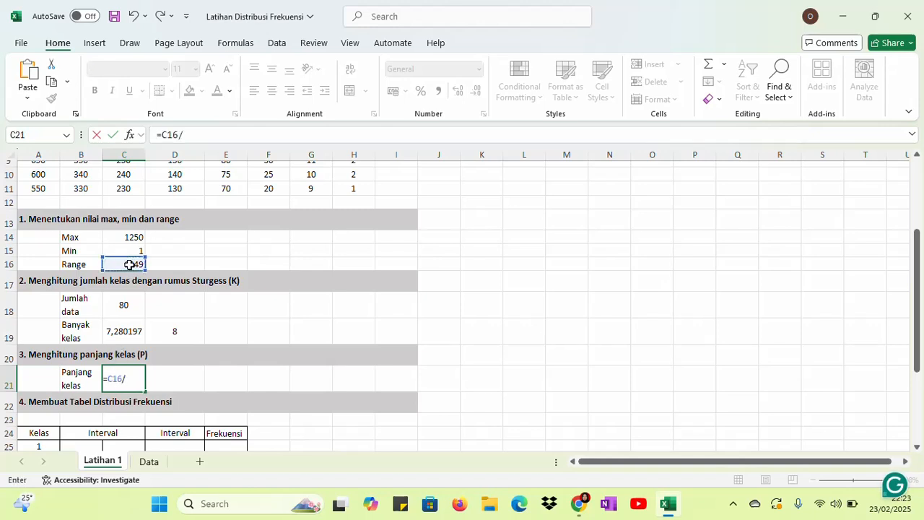
pyautogui.click(129, 331)
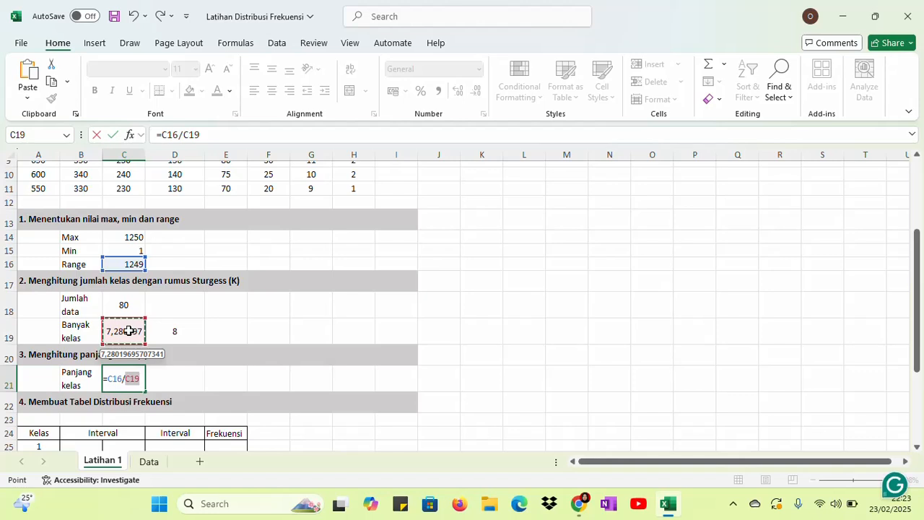
pyautogui.press('Return')
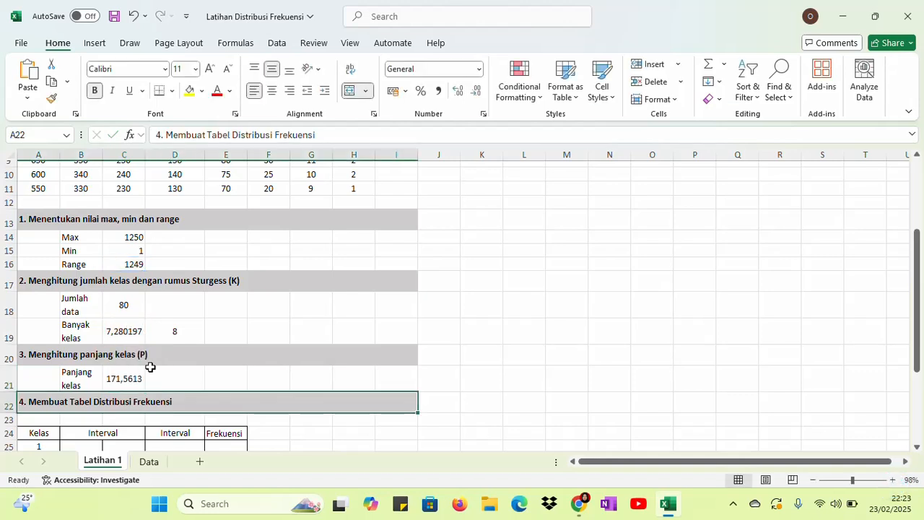
# Round the Panjang kelas value up to a whole number in cell D21 with =ROUNDUP(C21;0)
pyautogui.click(187, 378)
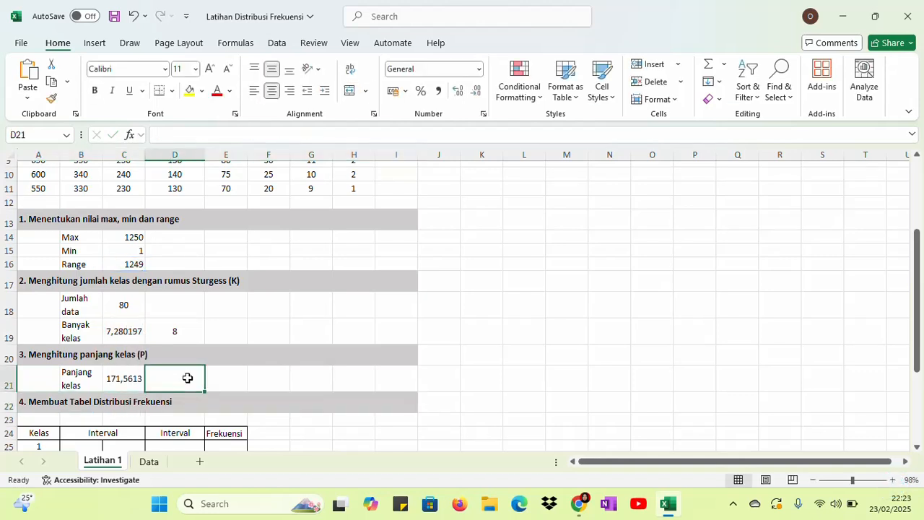
pyautogui.write('=round')
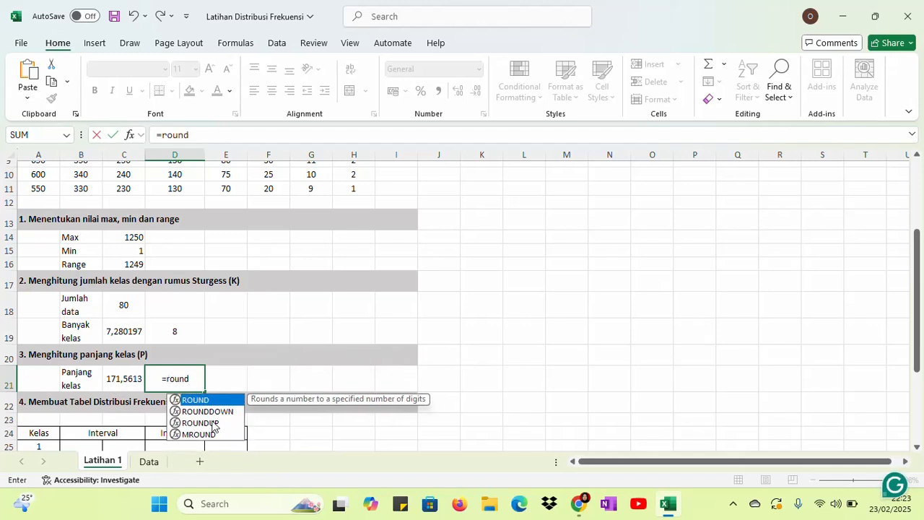
pyautogui.doubleClick(189, 423)
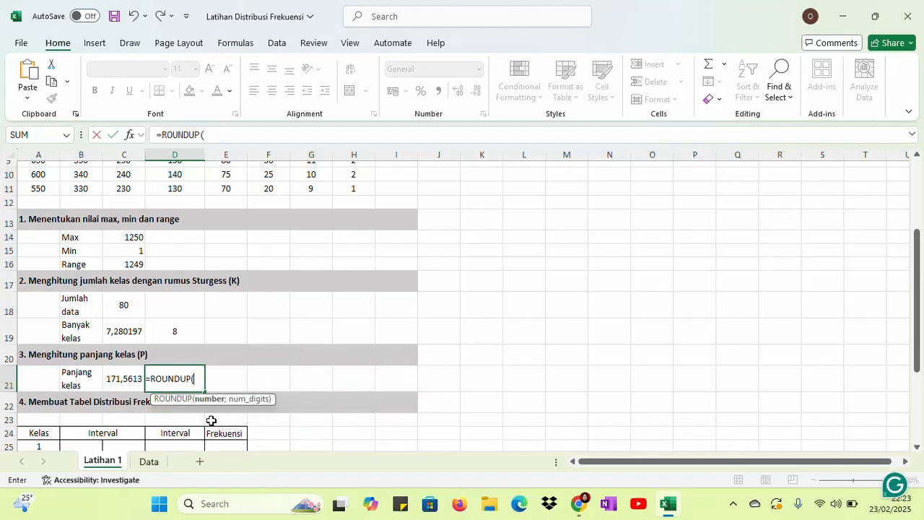
pyautogui.click(118, 379)
pyautogui.write(';0')
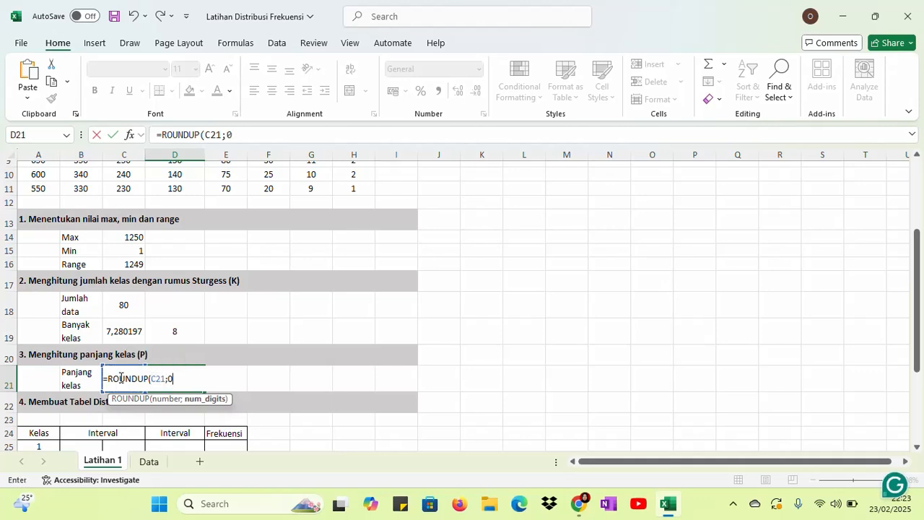
pyautogui.press('Return')
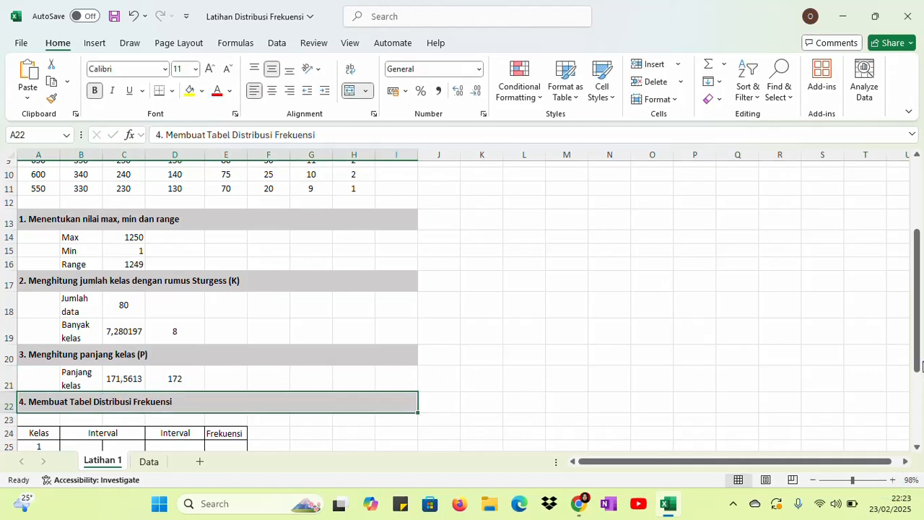
# Insert a new row at row 31 of the frequency table and number the last two classes 7 and 8 in A31:A32
pyautogui.moveTo(919, 331); pyautogui.dragTo(922, 394)
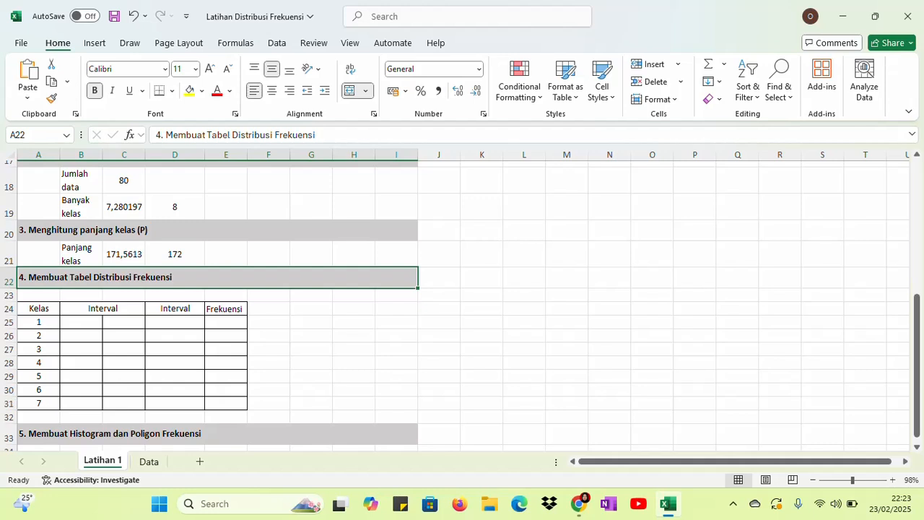
pyautogui.click(6, 403)
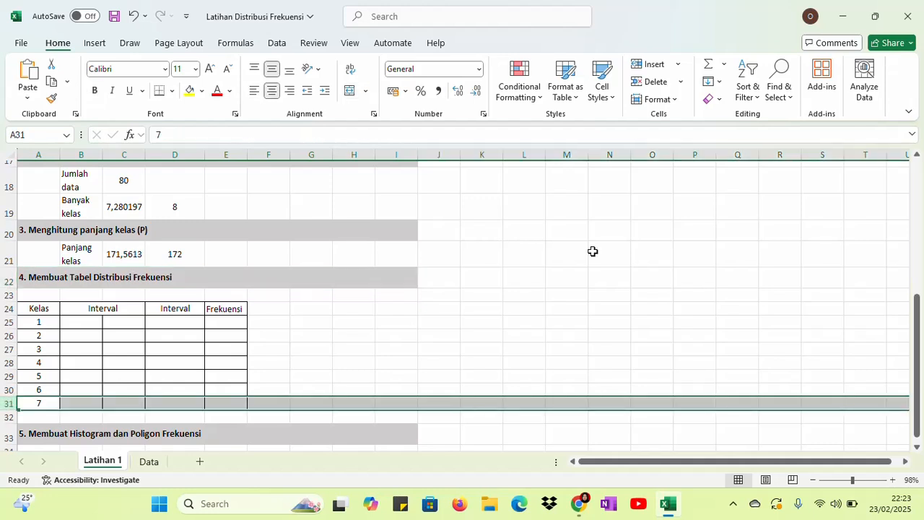
pyautogui.click(666, 68)
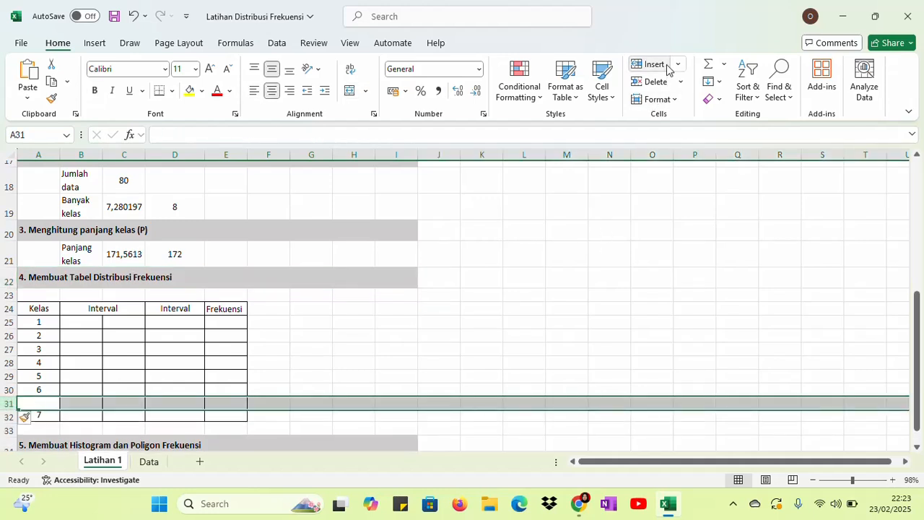
pyautogui.click(43, 406)
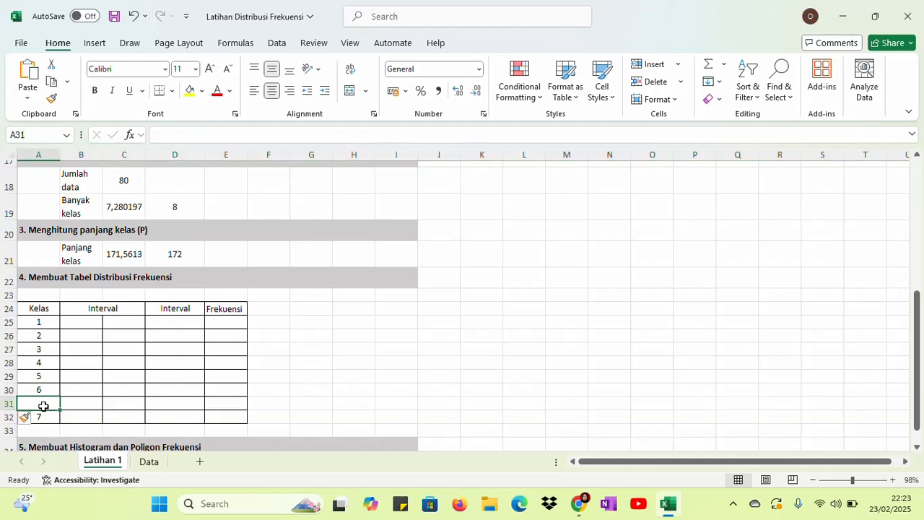
pyautogui.write('7')
pyautogui.press('Return')
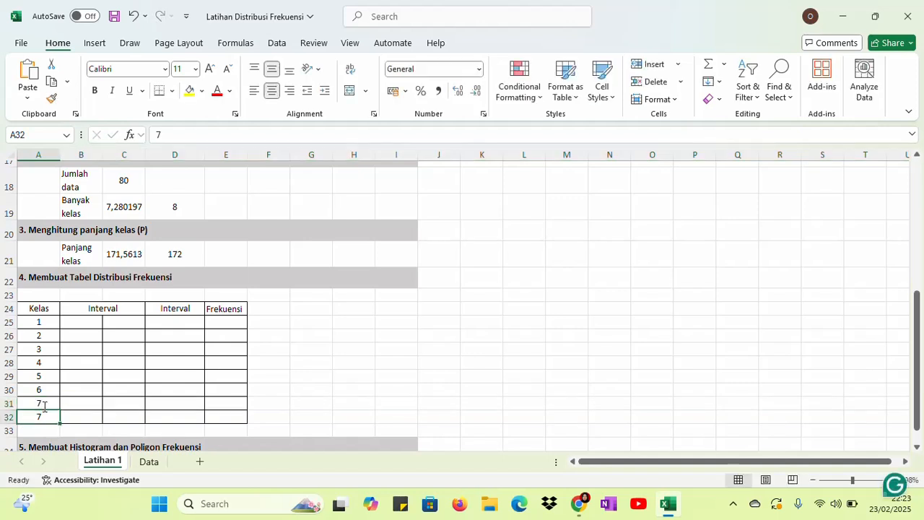
pyautogui.write('8')
pyautogui.press('Return')
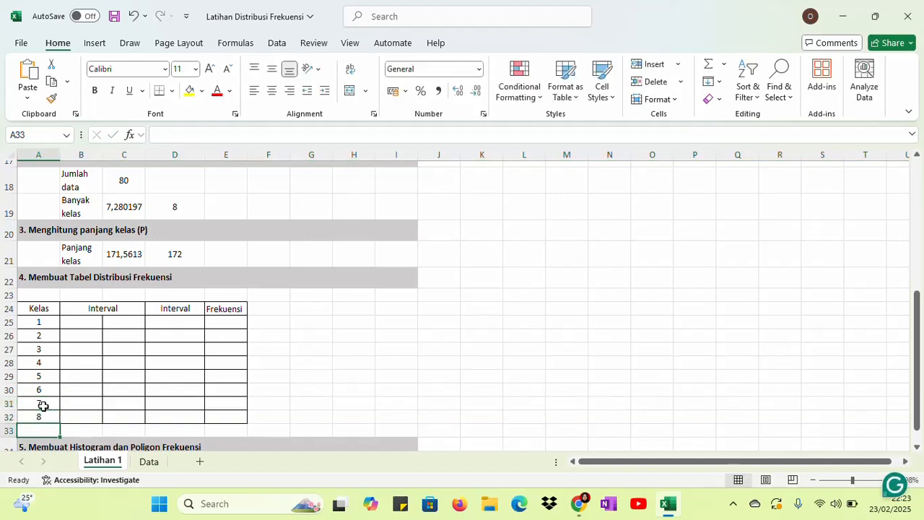
# Set the lower limit of class 1 in cell B25 to the minimum value with =C15
pyautogui.click(93, 321)
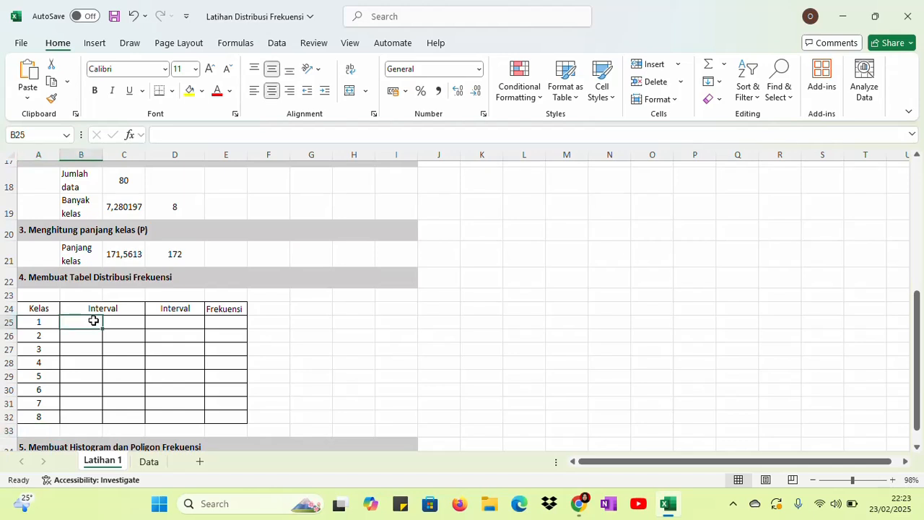
pyautogui.write('=')
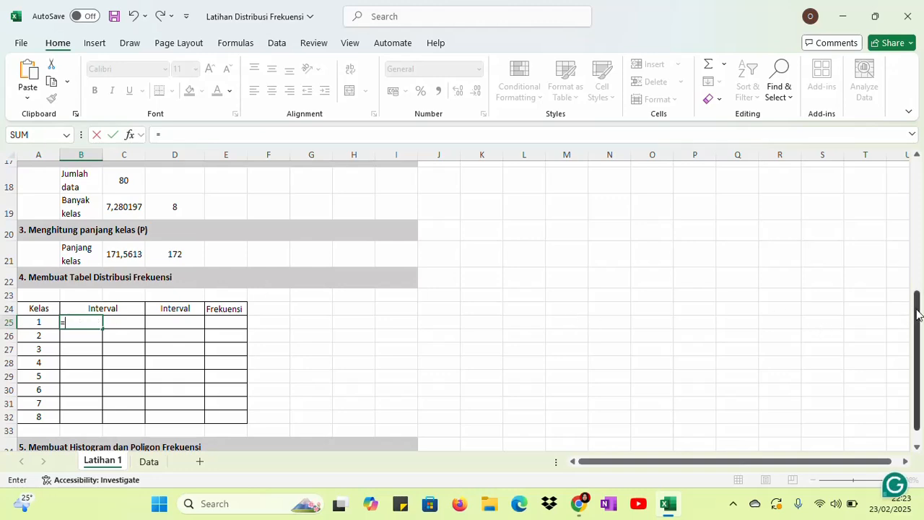
pyautogui.moveTo(919, 307); pyautogui.dragTo(918, 264)
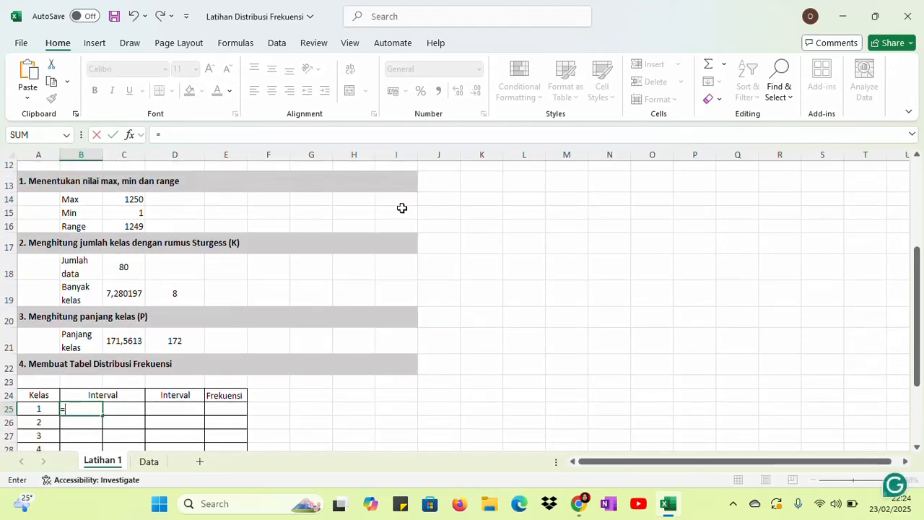
pyautogui.click(132, 213)
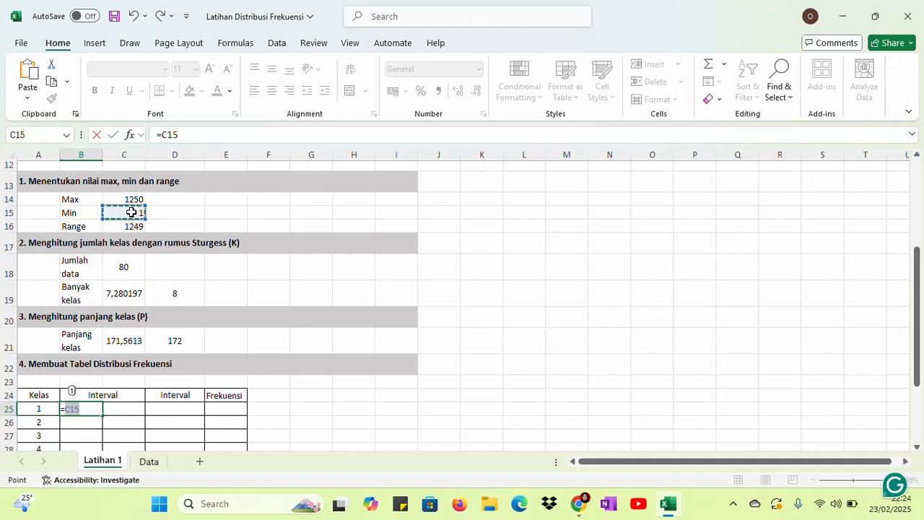
pyautogui.press('Return')
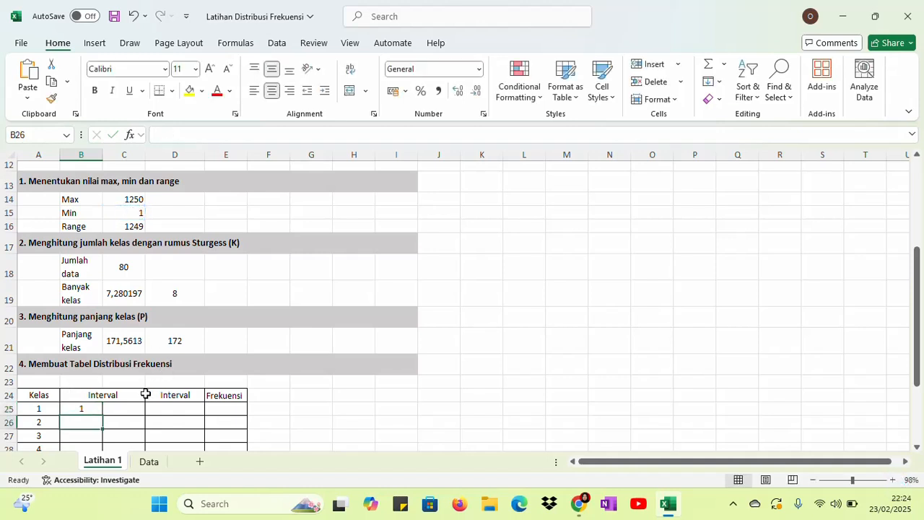
# Calculate the upper limit of class 1 in cell C25 with =B25+$D$21-1, keeping the class width reference absolute
pyautogui.click(130, 408)
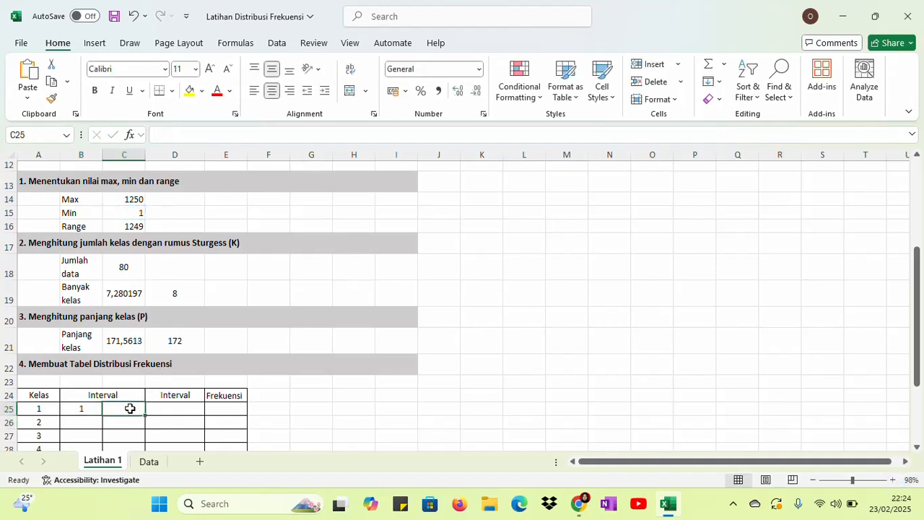
pyautogui.write('=')
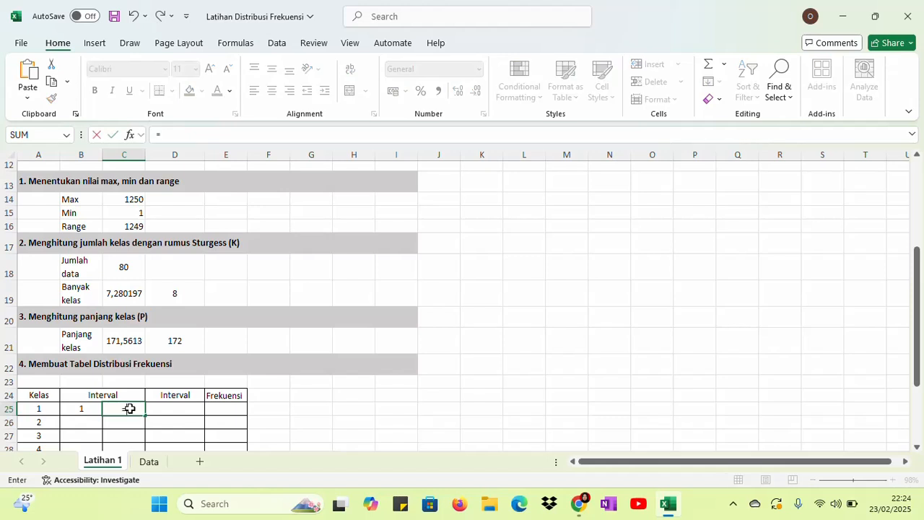
pyautogui.click(83, 407)
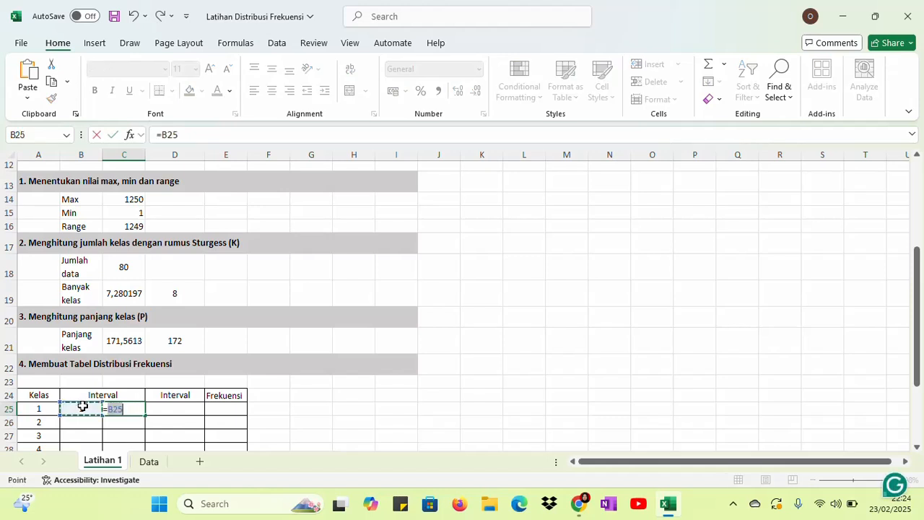
pyautogui.write('+')
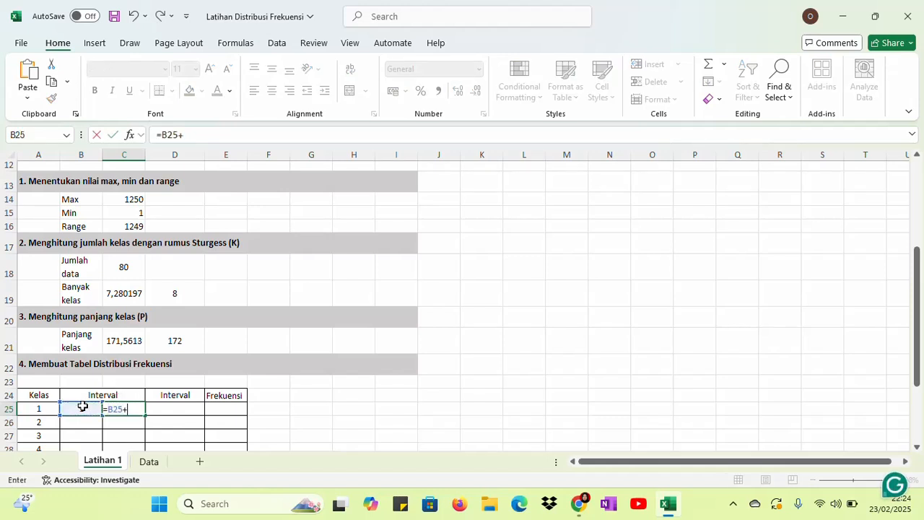
pyautogui.click(184, 341)
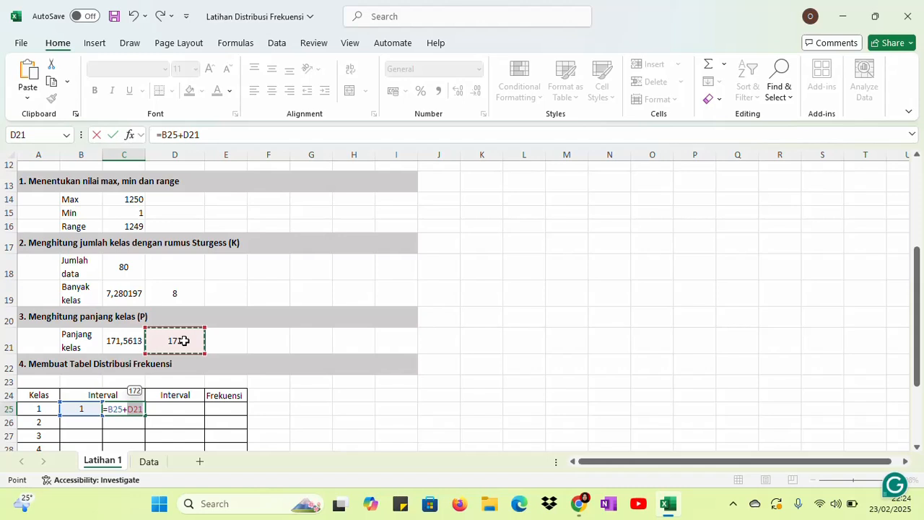
pyautogui.press('F4')
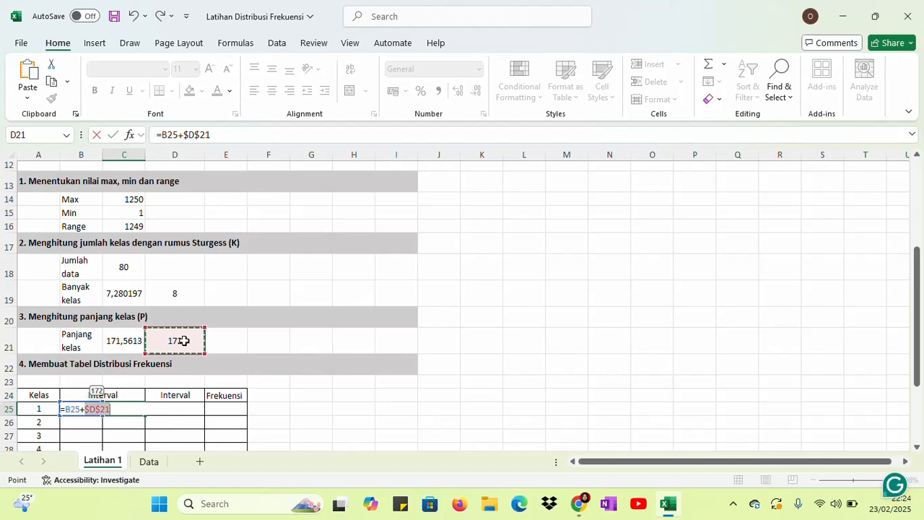
pyautogui.write('-1')
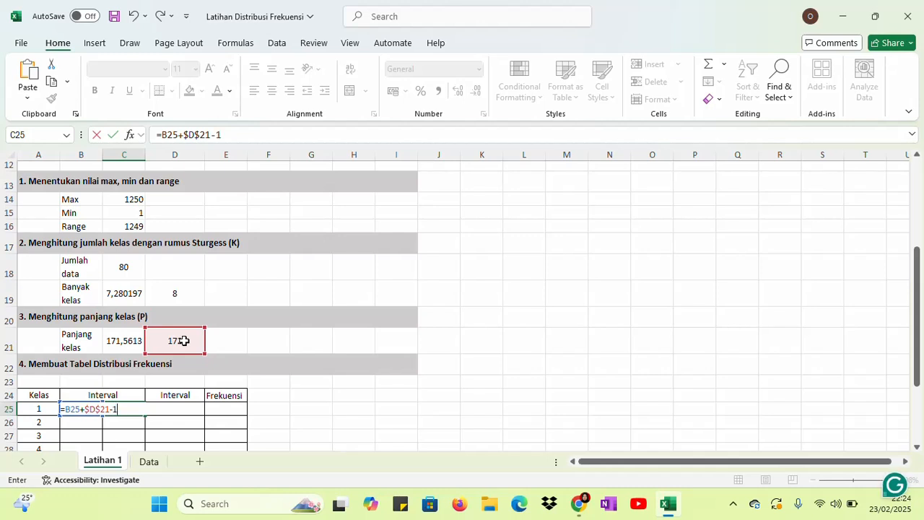
pyautogui.press('Return')
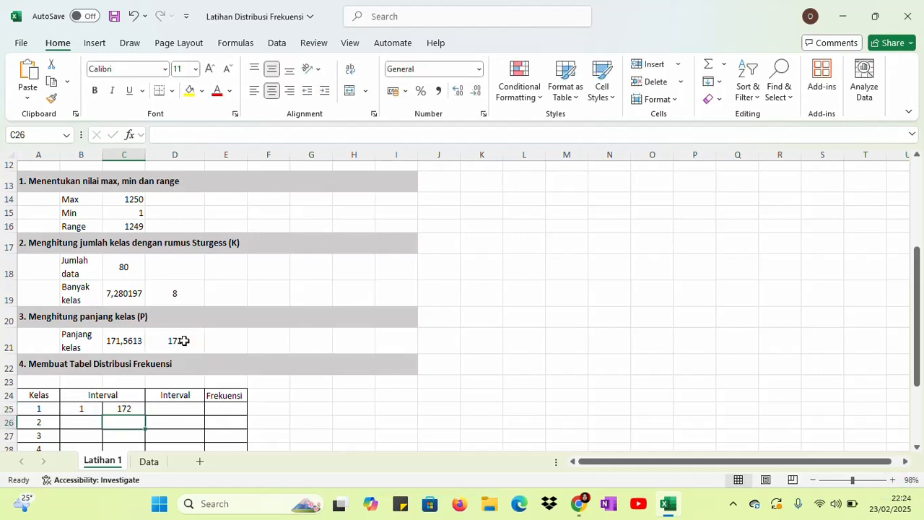
pyautogui.click(80, 409)
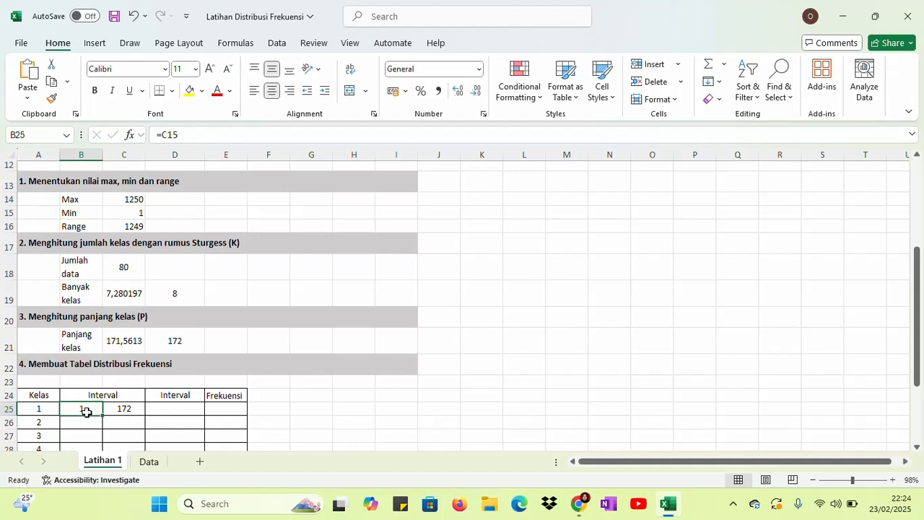
pyautogui.click(182, 340)
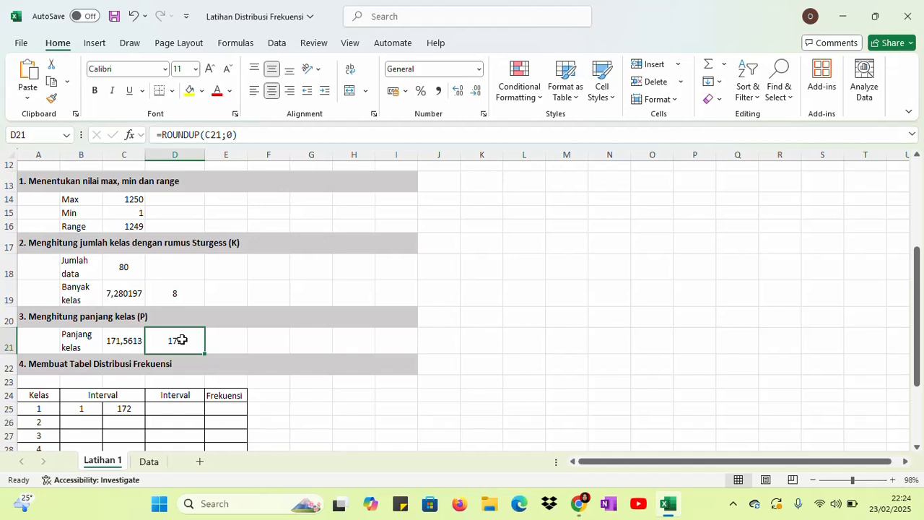
pyautogui.click(76, 409)
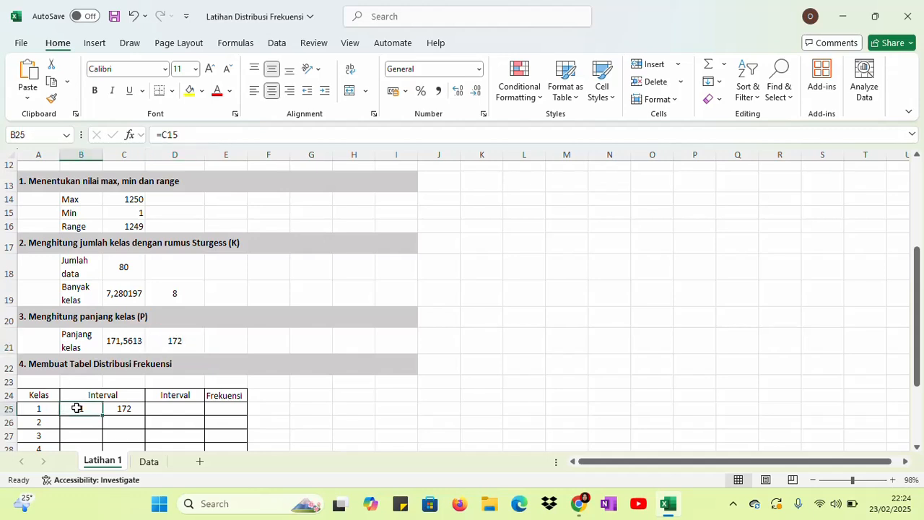
# Set the lower limit of class 2 in cell B26 to one above the previous upper limit with =C25+1
pyautogui.moveTo(918, 338); pyautogui.dragTo(920, 372)
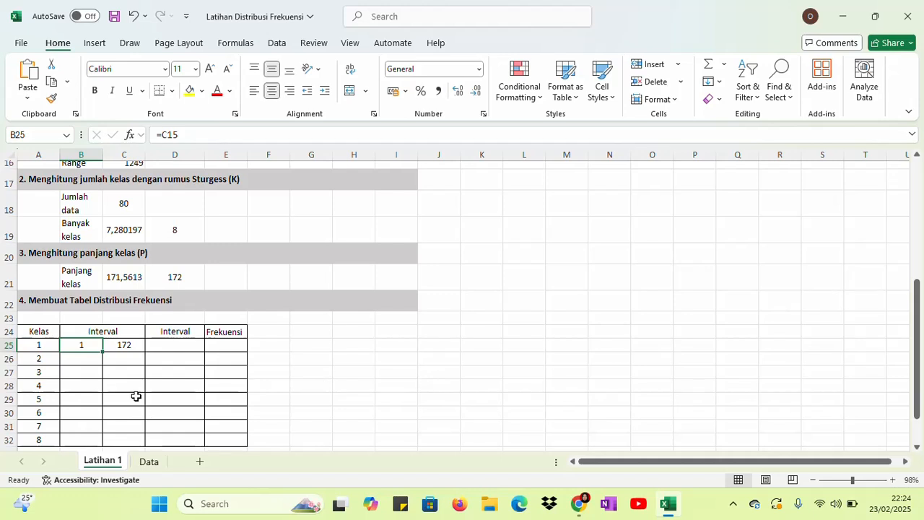
pyautogui.click(81, 358)
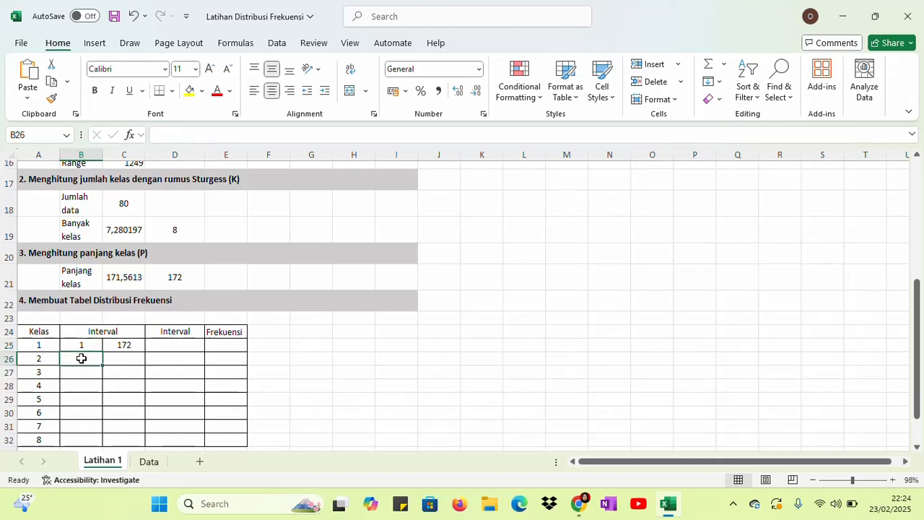
pyautogui.write('=')
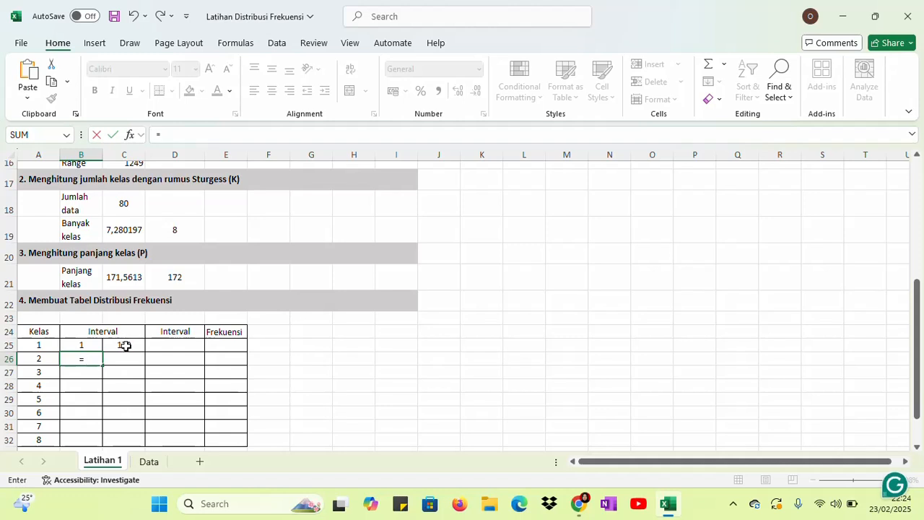
pyautogui.click(125, 346)
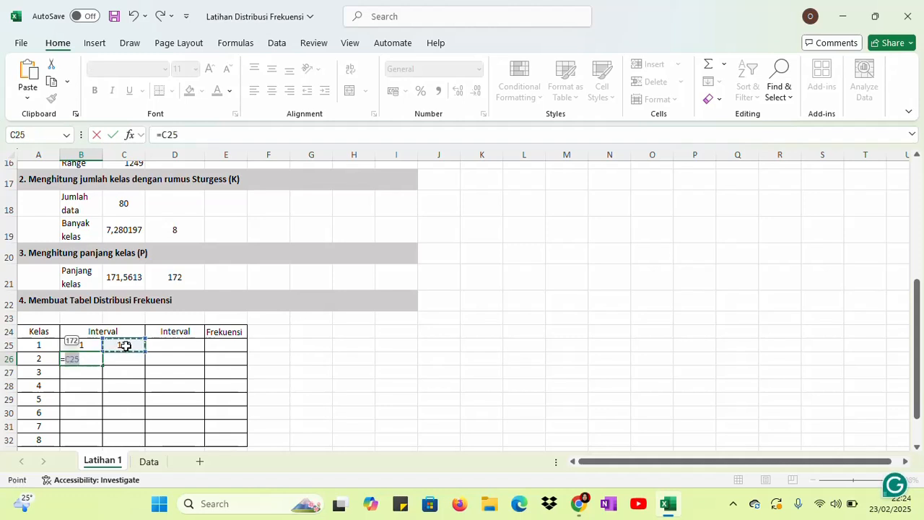
pyautogui.write('+1')
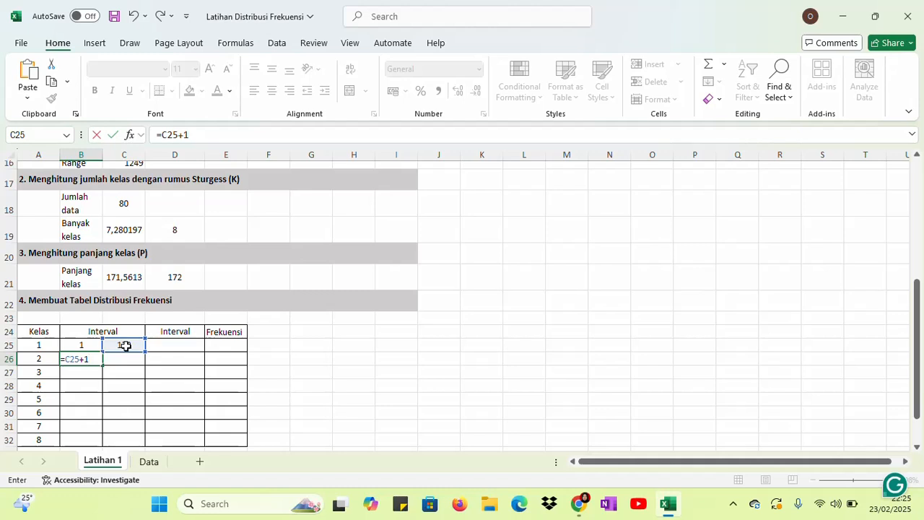
pyautogui.press('Return')
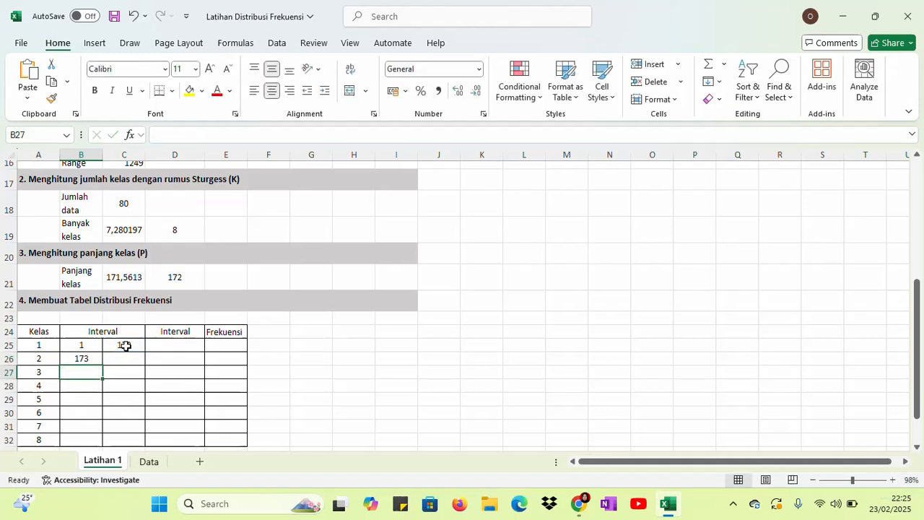
# Fill the lower-limit formula from B26 down to B32 and the upper-limit formula from C25 down to C32
pyautogui.click(88, 358)
pyautogui.moveTo(104, 365); pyautogui.dragTo(94, 442)
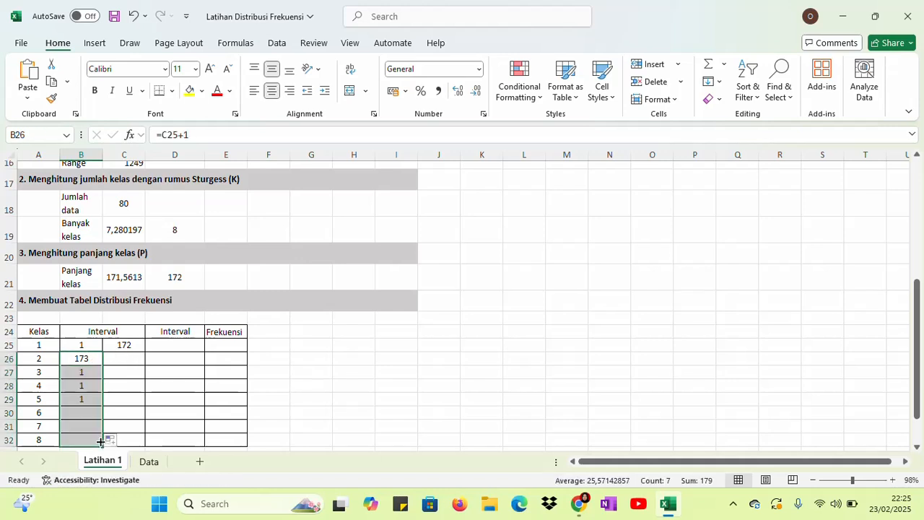
pyautogui.click(120, 345)
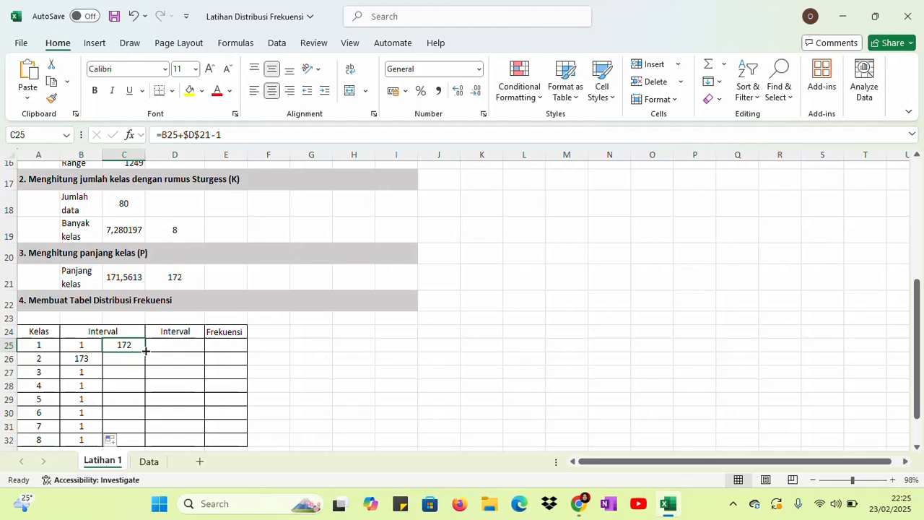
pyautogui.moveTo(144, 354); pyautogui.dragTo(144, 442)
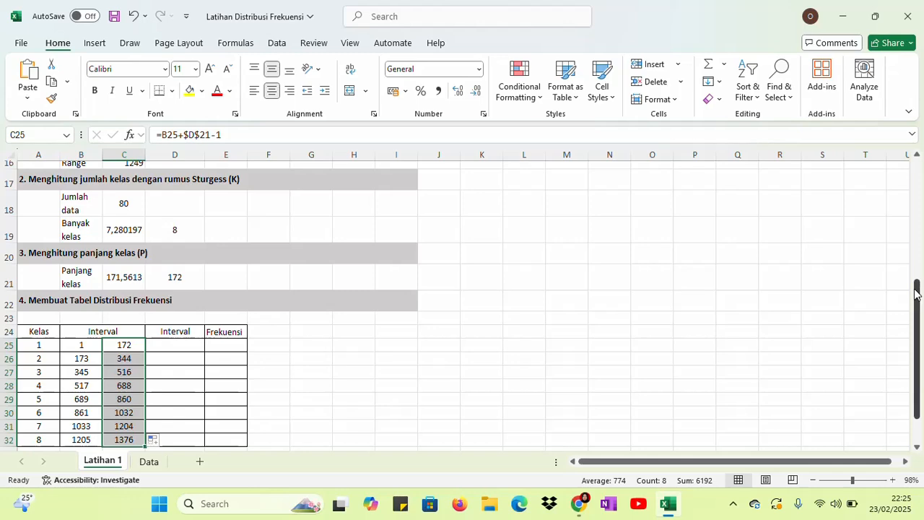
pyautogui.moveTo(919, 294); pyautogui.dragTo(918, 314)
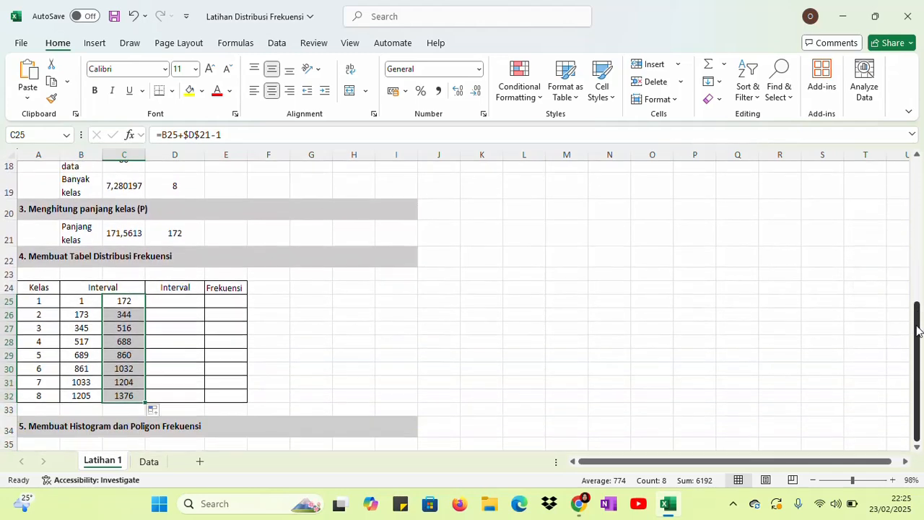
pyautogui.click(87, 395)
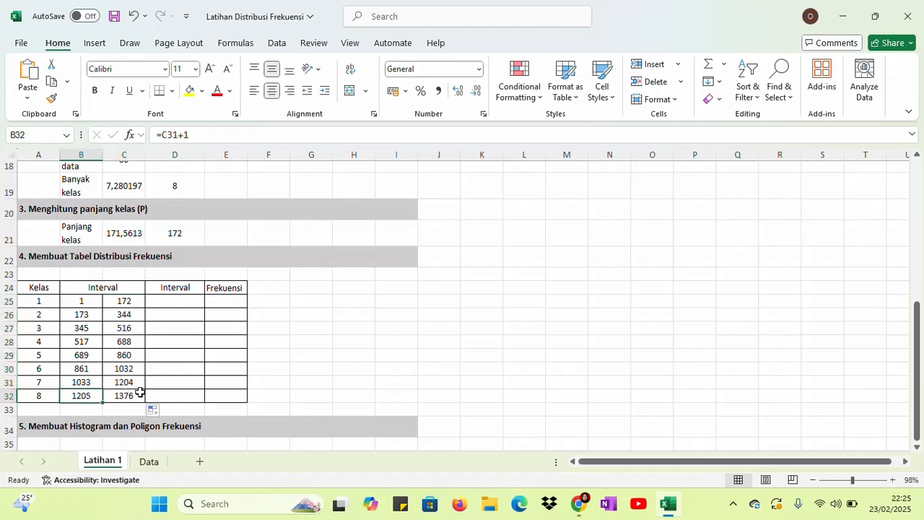
pyautogui.click(139, 393)
# Join the class 1 limits into one interval label in cell D25 with =CONCATENATE(B25;" - ";C25)
pyautogui.click(188, 297)
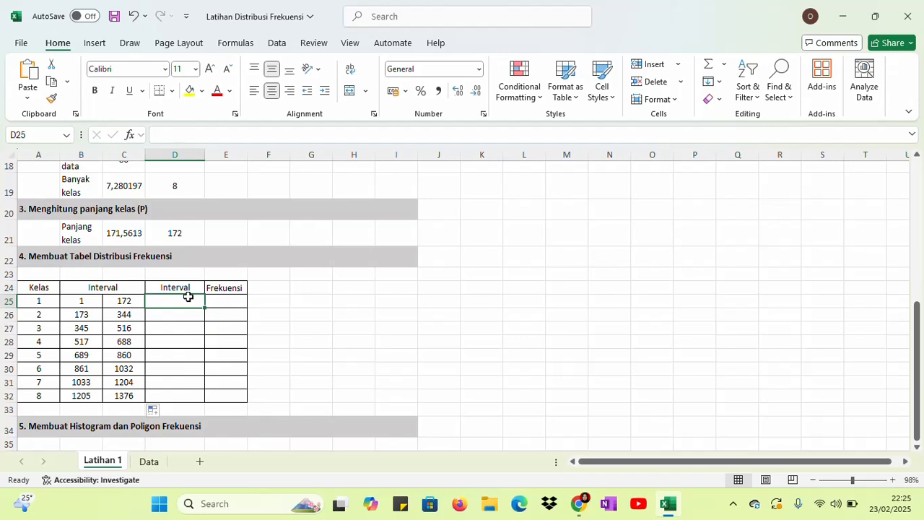
pyautogui.write('=')
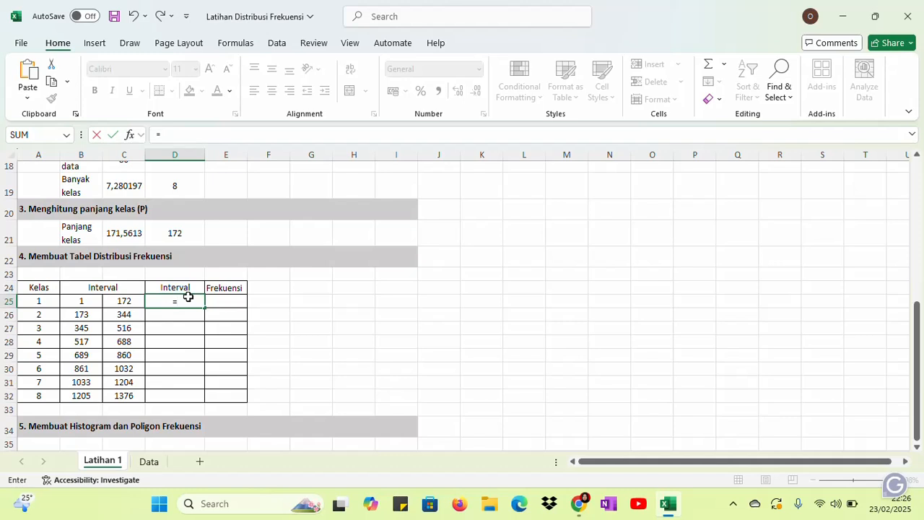
pyautogui.write('con')
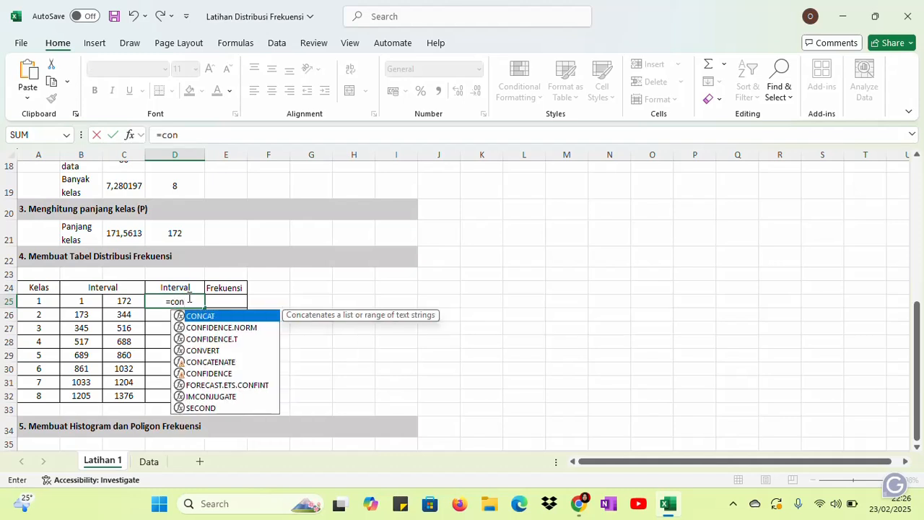
pyautogui.doubleClick(209, 363)
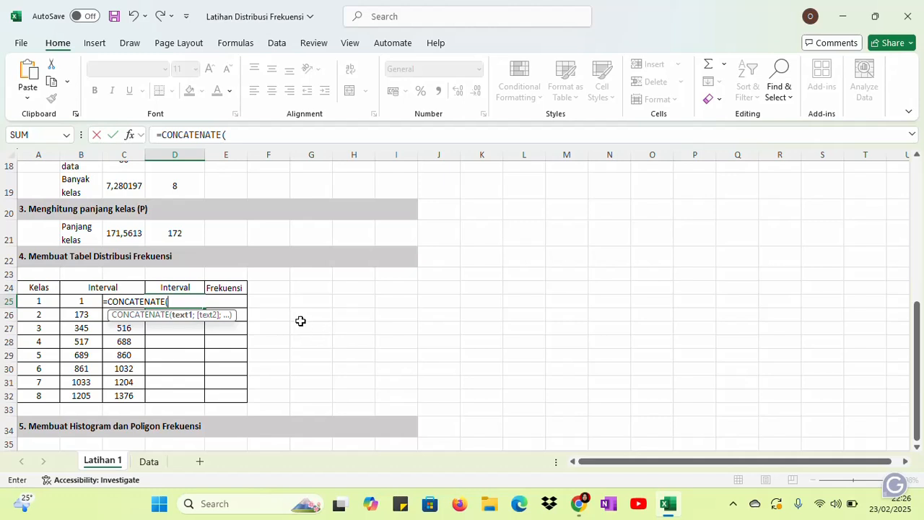
pyautogui.click(84, 298)
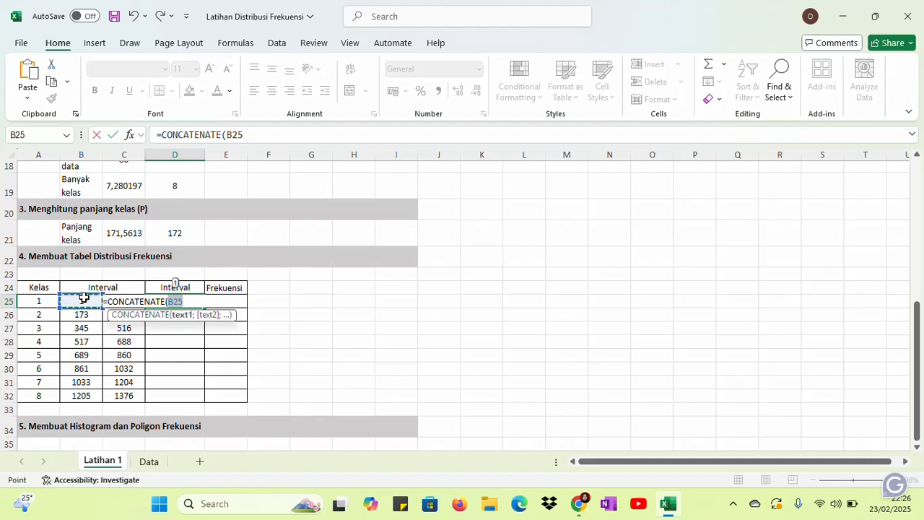
pyautogui.write(';" -')
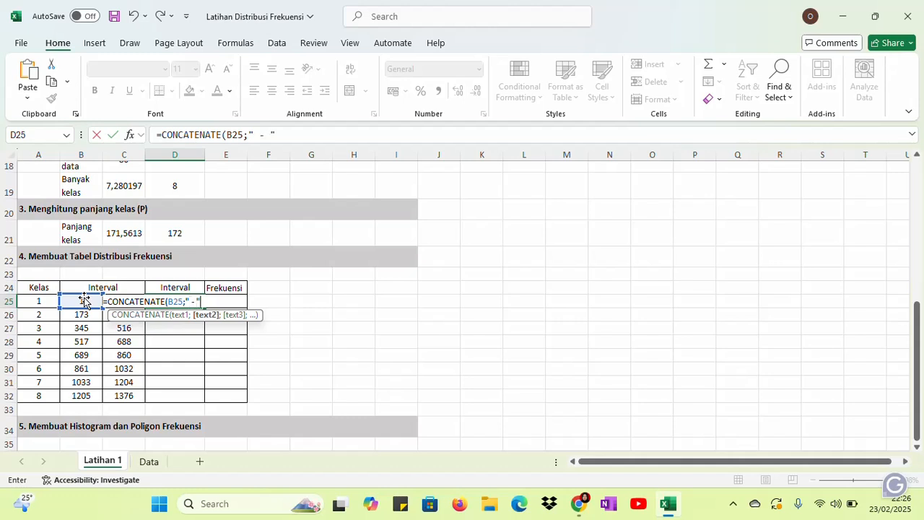
pyautogui.write(';')
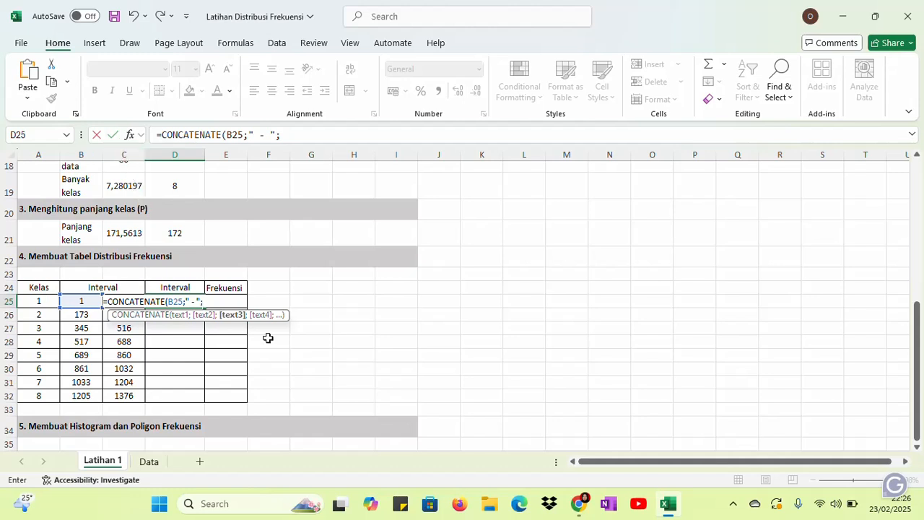
pyautogui.write('C')
pyautogui.press('BackSpace')
pyautogui.write('25')
pyautogui.press('Return')
# Fill the interval label formula from D25 down to D32 for the remaining classes
pyautogui.click(201, 303)
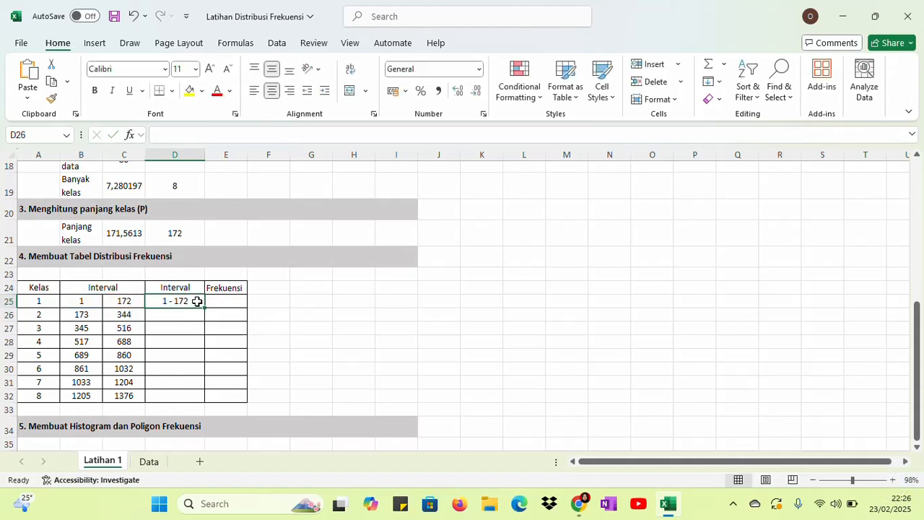
pyautogui.moveTo(205, 309); pyautogui.dragTo(205, 405)
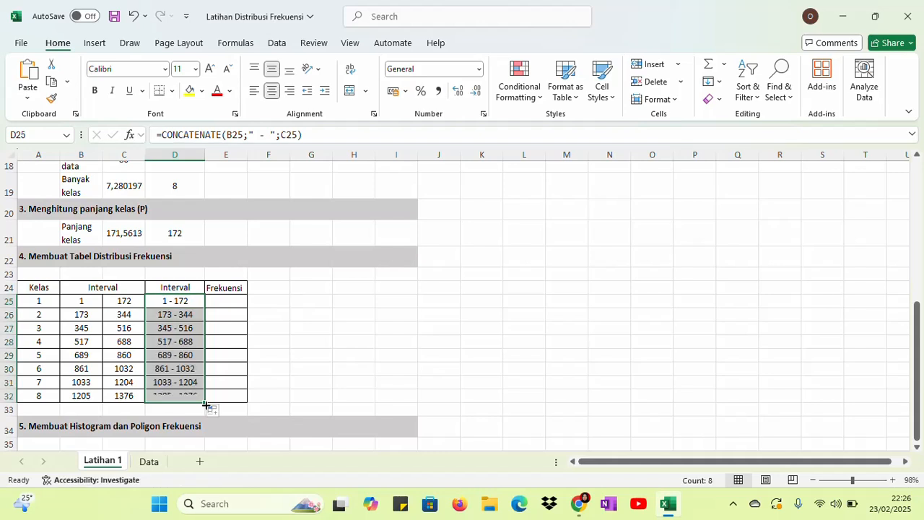
pyautogui.click(361, 354)
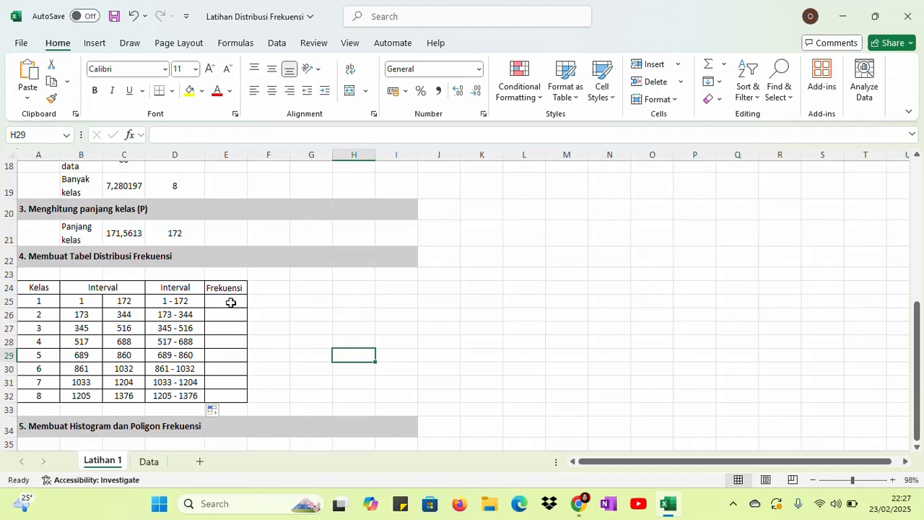
# Calculate the frequencies in E25:E32 with the array formula =FREQUENCY(A2:H11;C25:C32)
pyautogui.moveTo(231, 302); pyautogui.dragTo(232, 399)
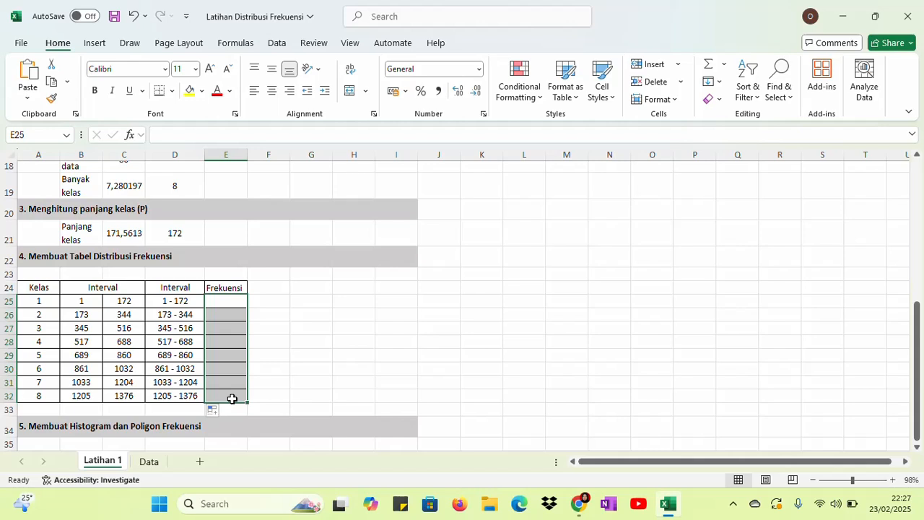
pyautogui.write('=')
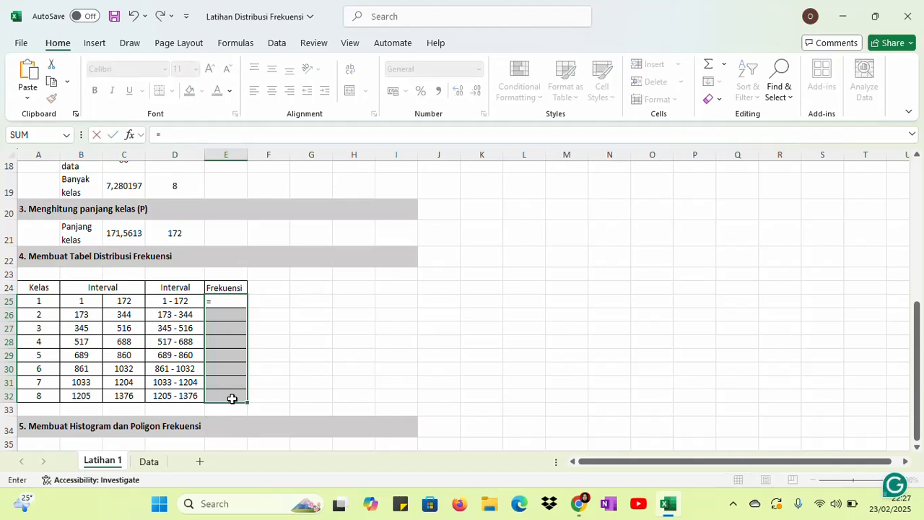
pyautogui.write('fre')
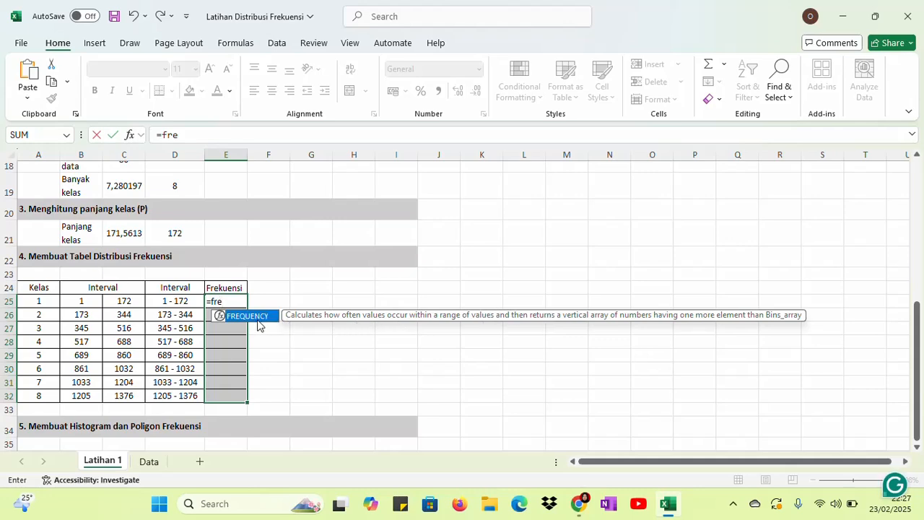
pyautogui.doubleClick(253, 318)
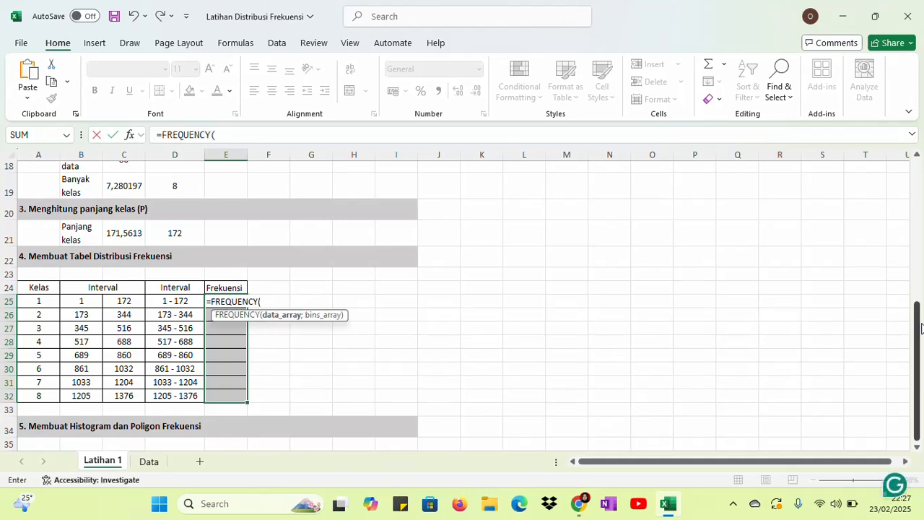
pyautogui.moveTo(920, 325); pyautogui.dragTo(920, 180)
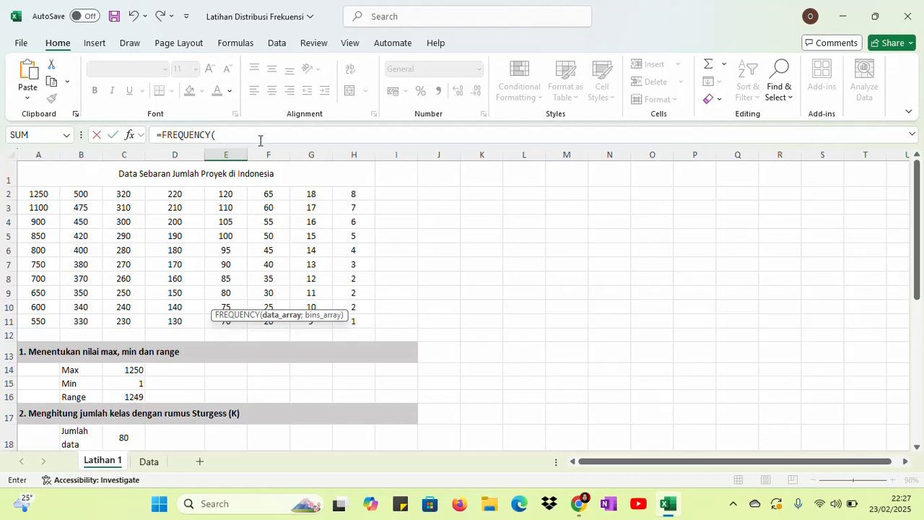
pyautogui.moveTo(42, 194); pyautogui.dragTo(339, 319)
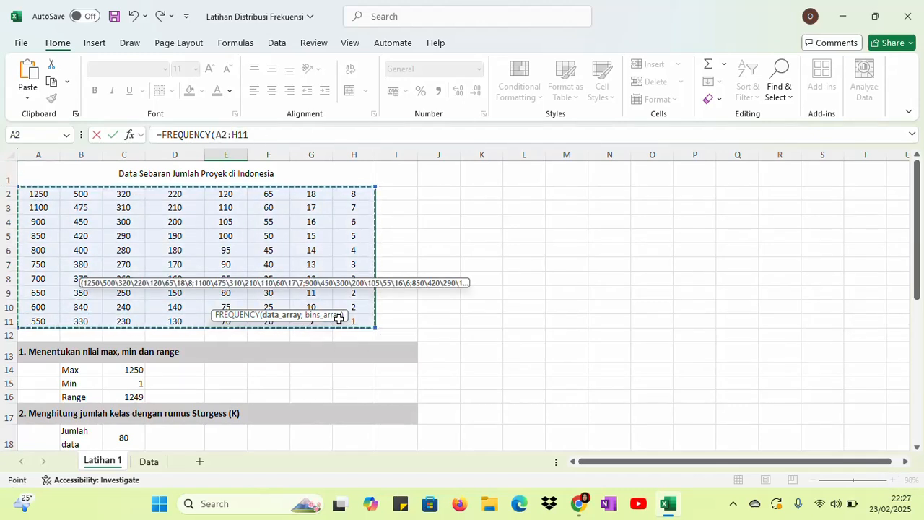
pyautogui.write(';')
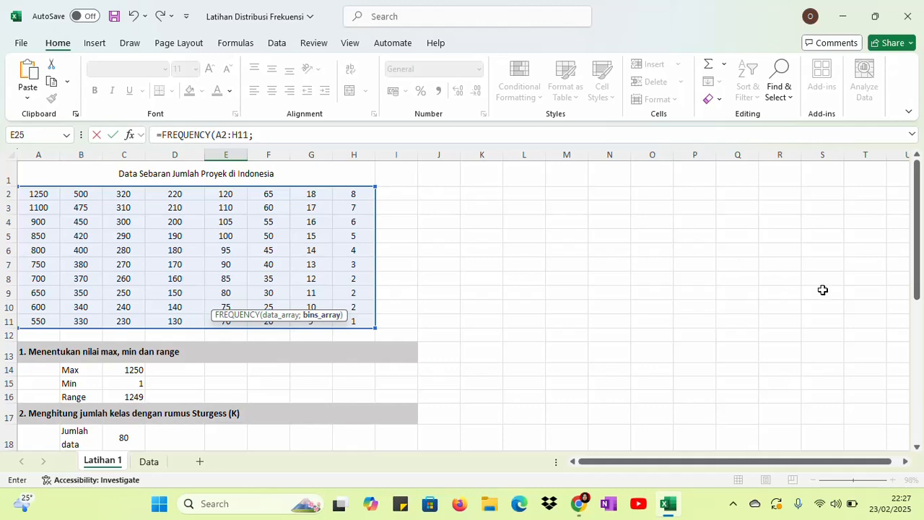
pyautogui.moveTo(918, 248); pyautogui.dragTo(921, 396)
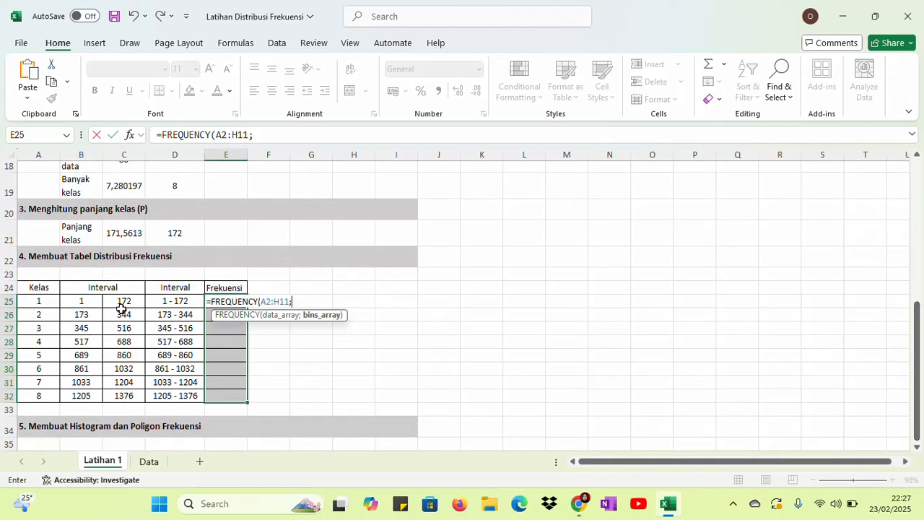
pyautogui.moveTo(124, 300); pyautogui.dragTo(127, 394)
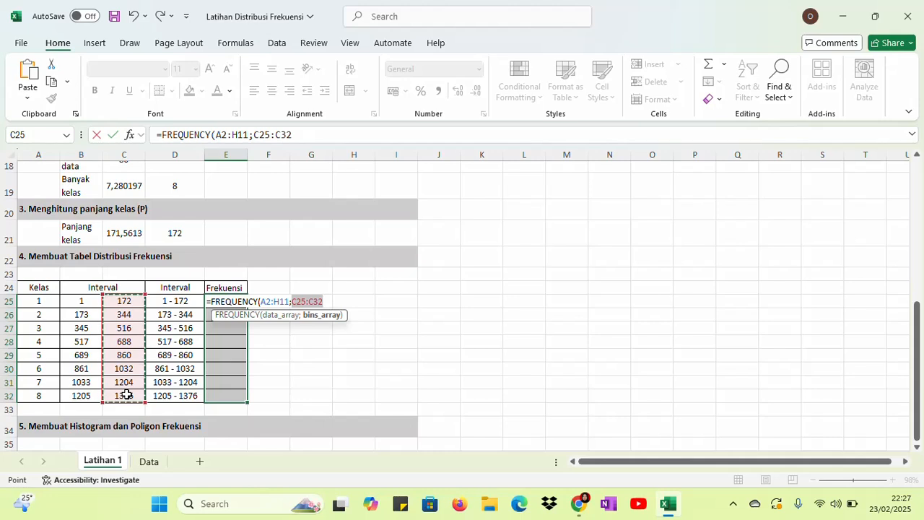
pyautogui.hotkey('ctrl', 'shift', 'Return')
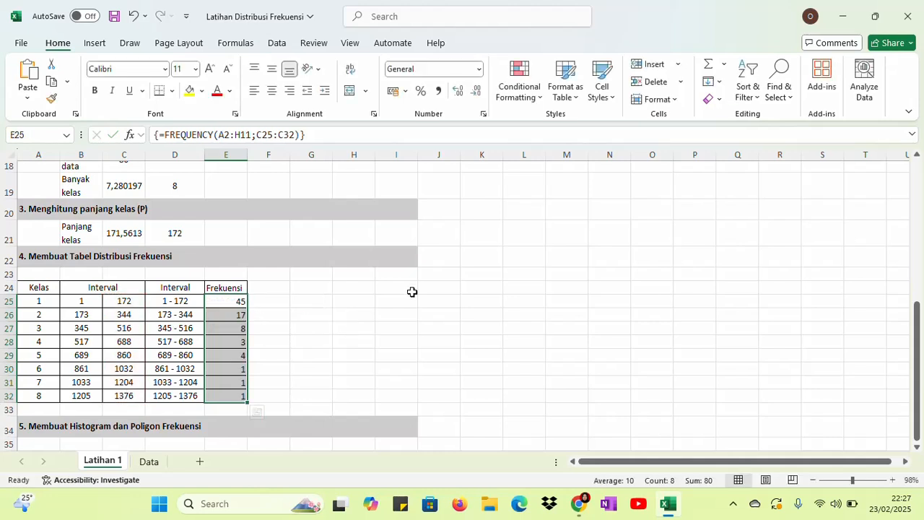
pyautogui.moveTo(309, 319); pyautogui.dragTo(247, 359)
pyautogui.click(256, 301)
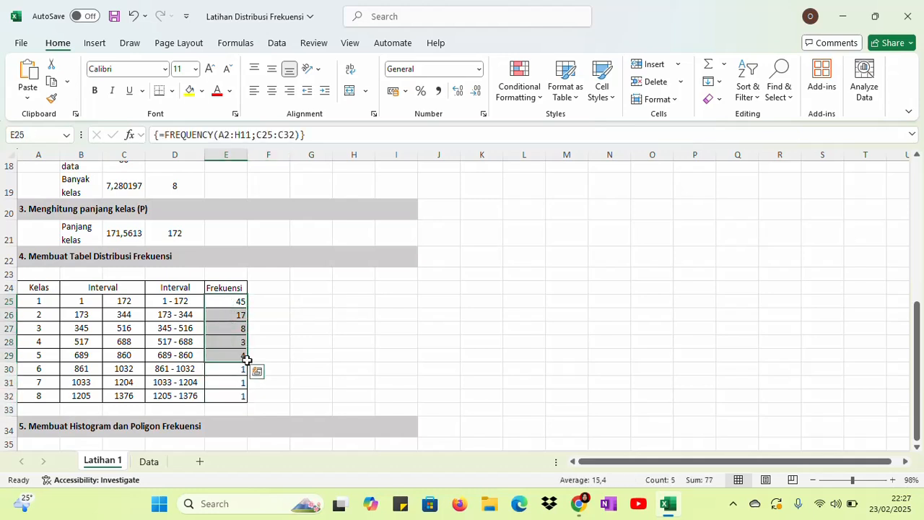
pyautogui.moveTo(236, 301); pyautogui.dragTo(227, 394)
pyautogui.click(318, 337)
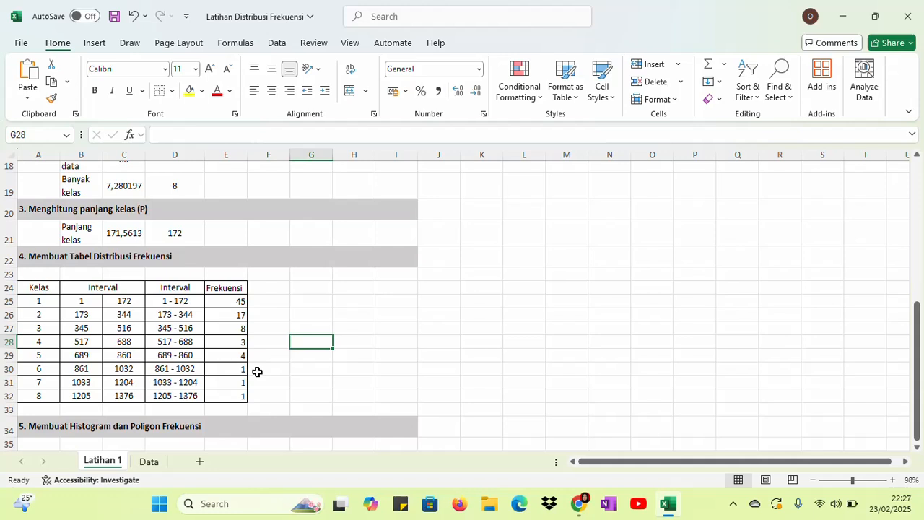
# Total the class frequencies in cell E33 with =SUM(E25:E32)
pyautogui.click(222, 407)
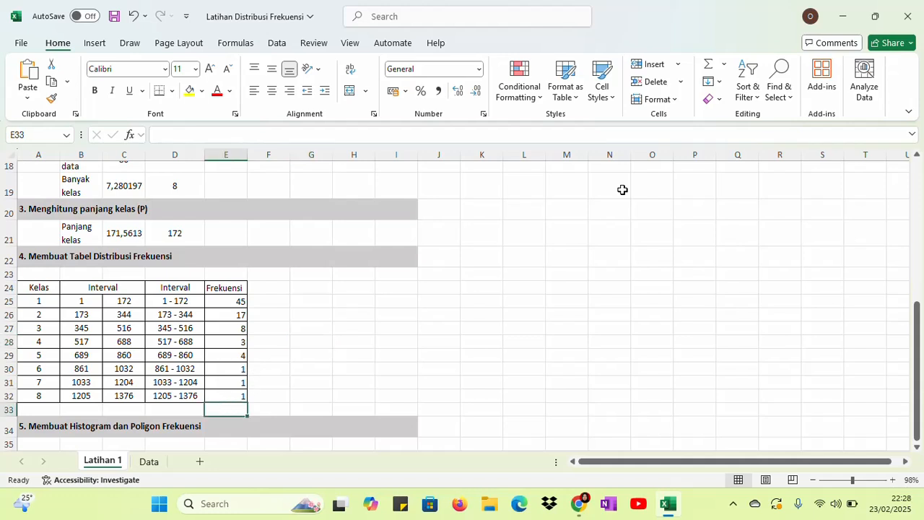
pyautogui.click(707, 66)
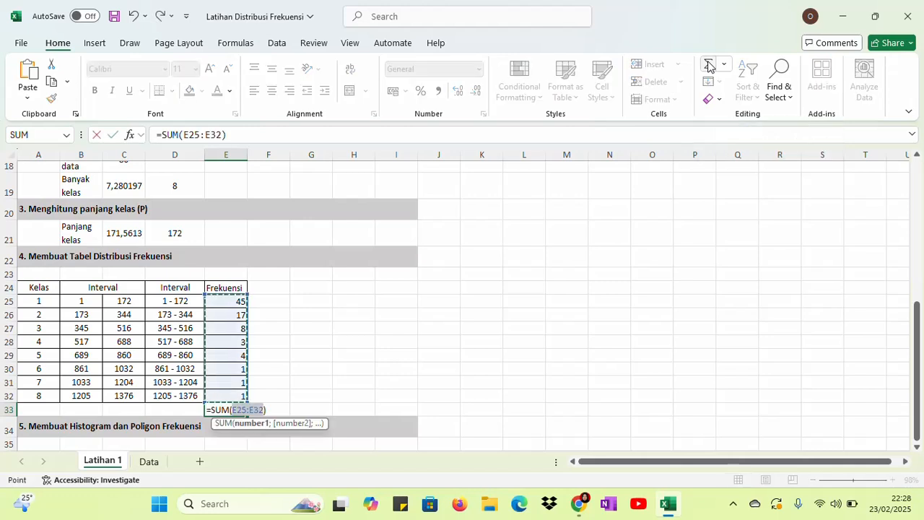
pyautogui.press('Return')
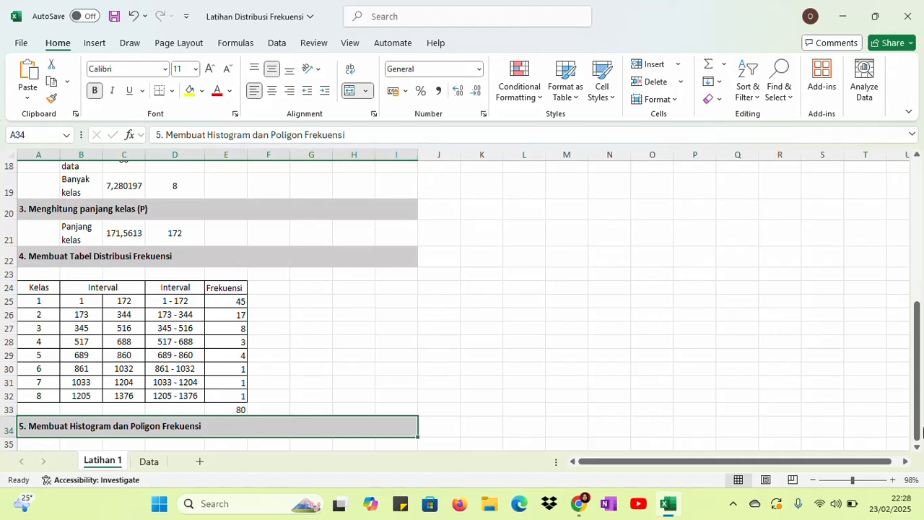
# Insert a 2-D clustered column chart from the interval labels and frequencies in D25:E32
pyautogui.scroll(-2, 919, 445)
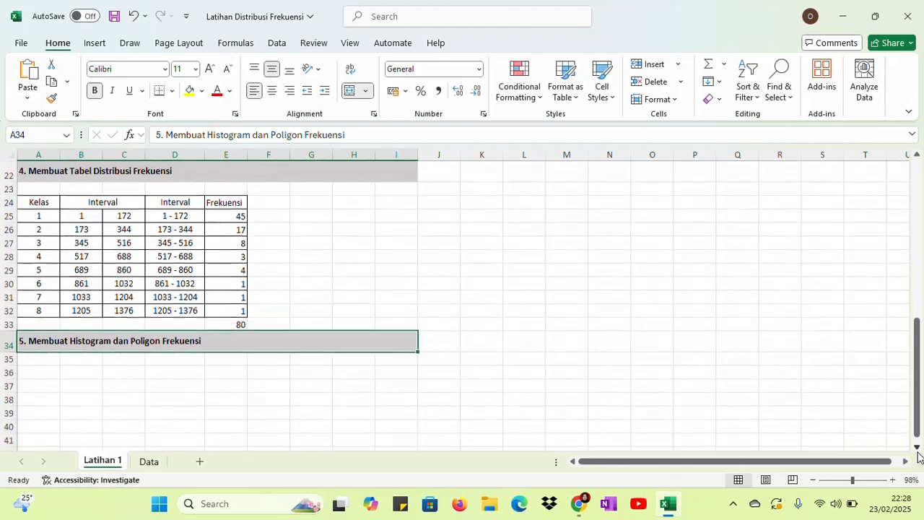
pyautogui.click(918, 449)
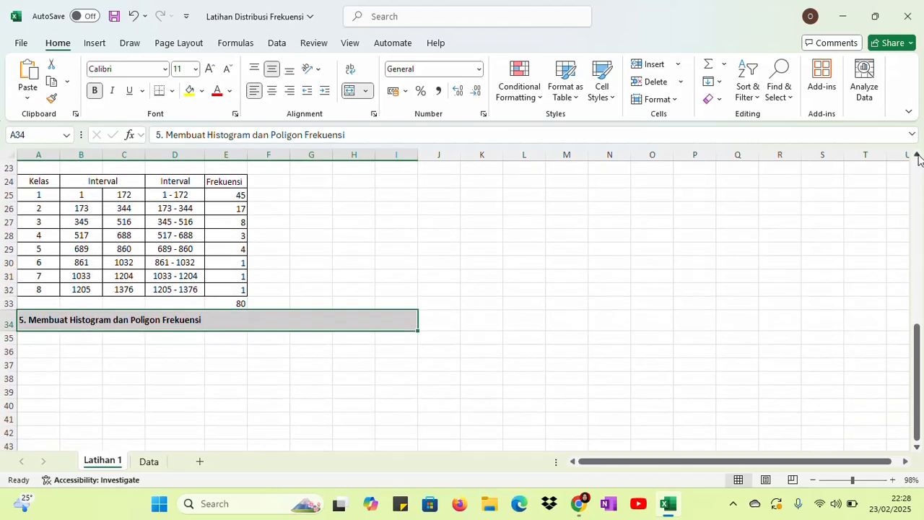
pyautogui.click(918, 156)
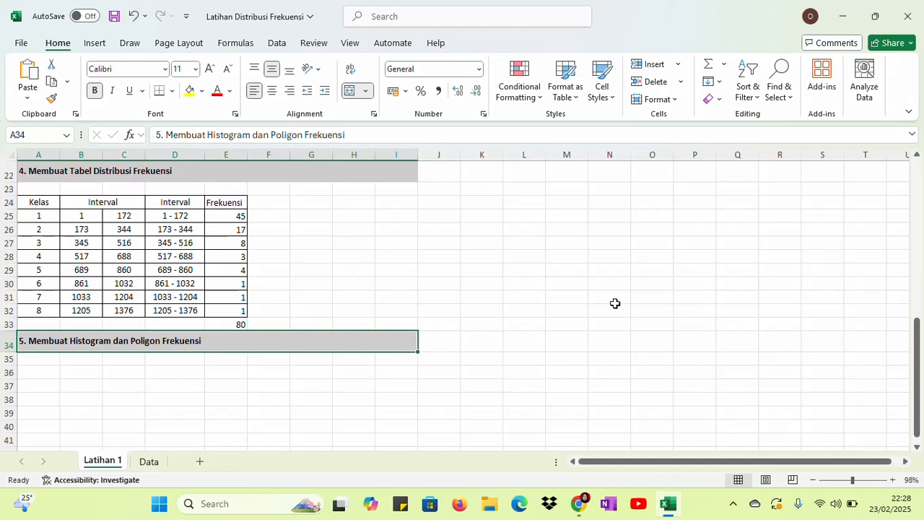
pyautogui.click(296, 398)
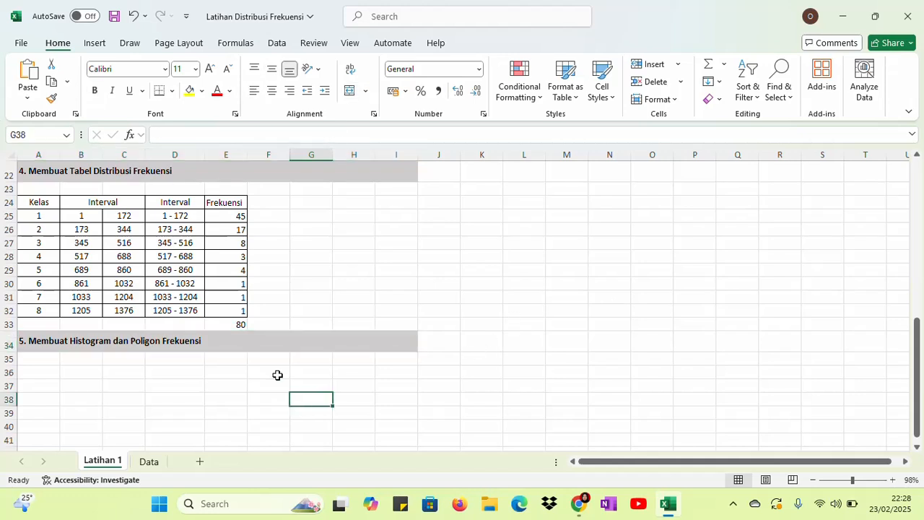
pyautogui.click(525, 329)
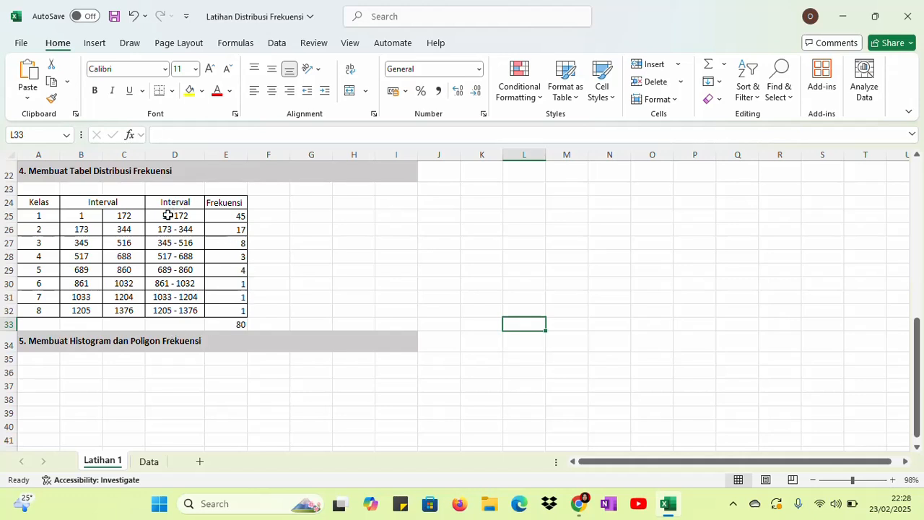
pyautogui.moveTo(168, 215); pyautogui.dragTo(227, 305)
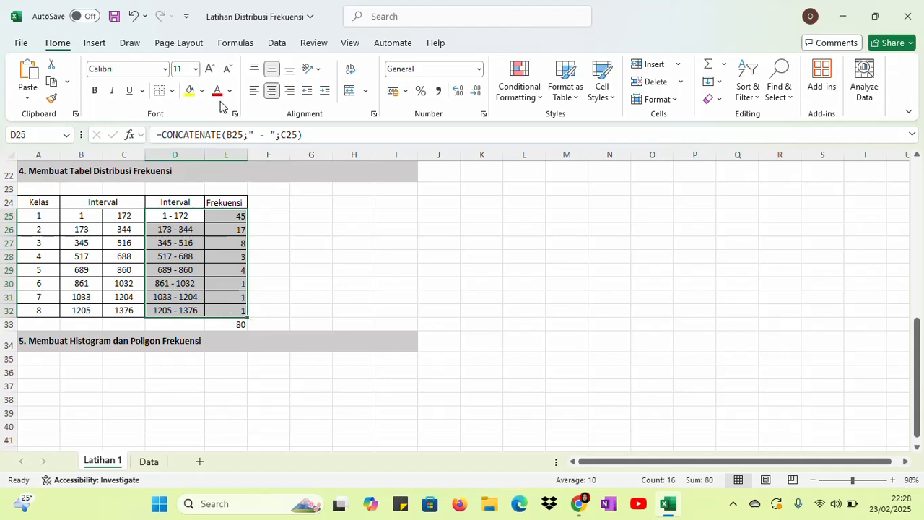
pyautogui.click(92, 45)
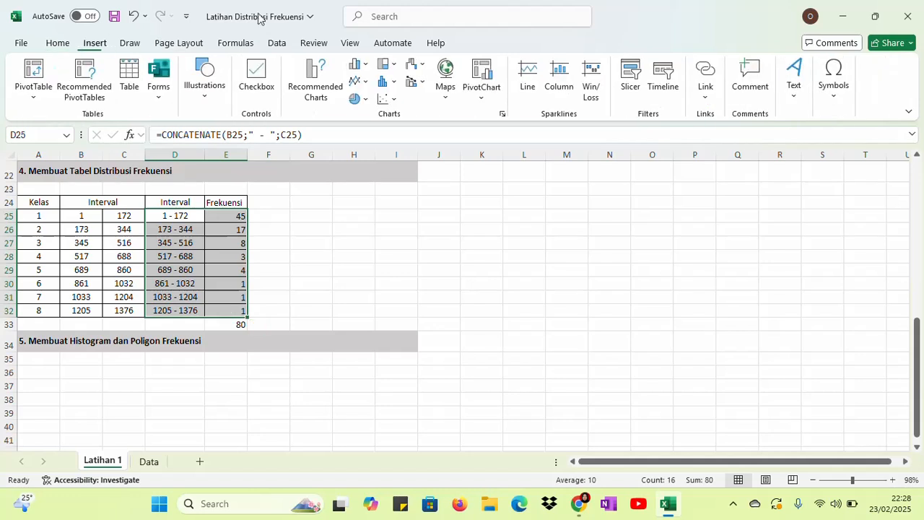
pyautogui.click(357, 65)
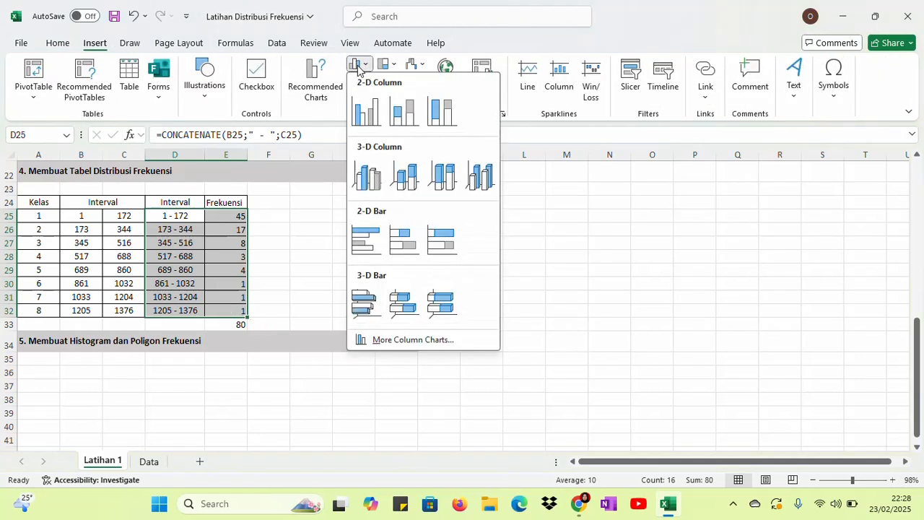
pyautogui.click(365, 116)
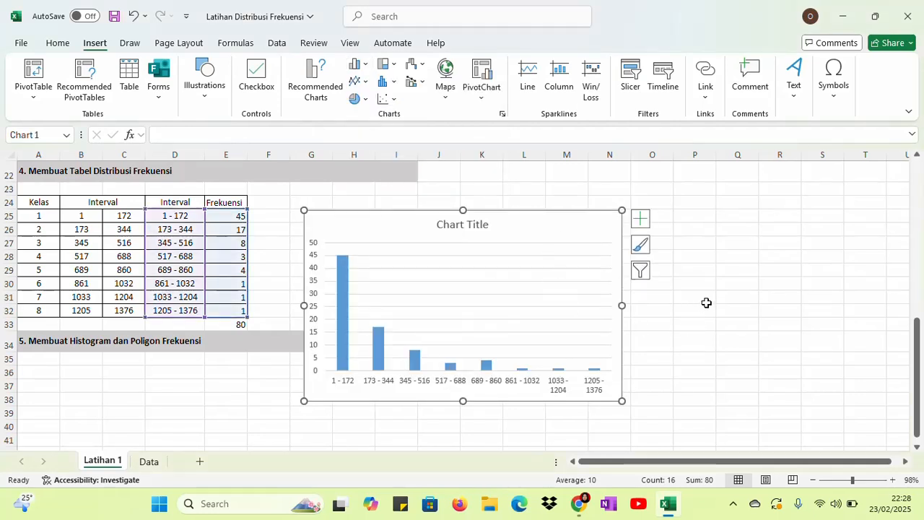
# Delete the horizontal gridlines from the column chart
pyautogui.click(531, 303)
pyautogui.click(529, 268)
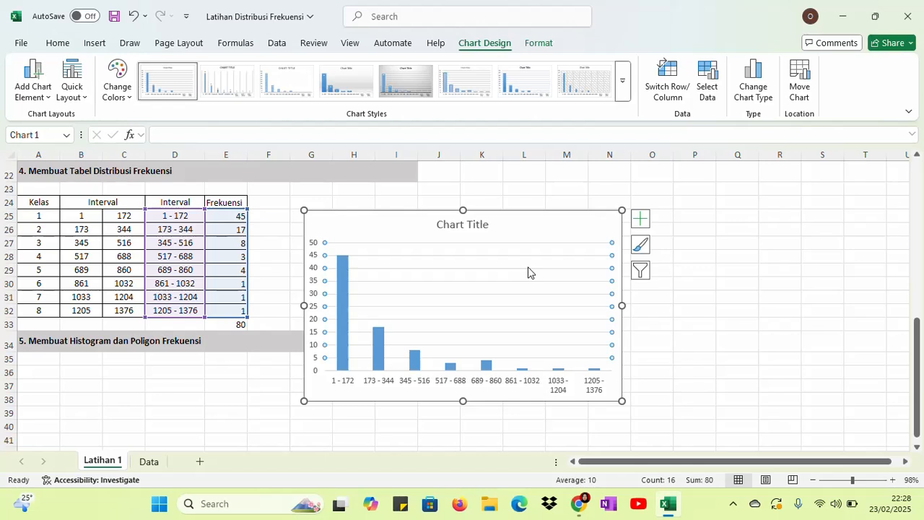
pyautogui.press('Delete')
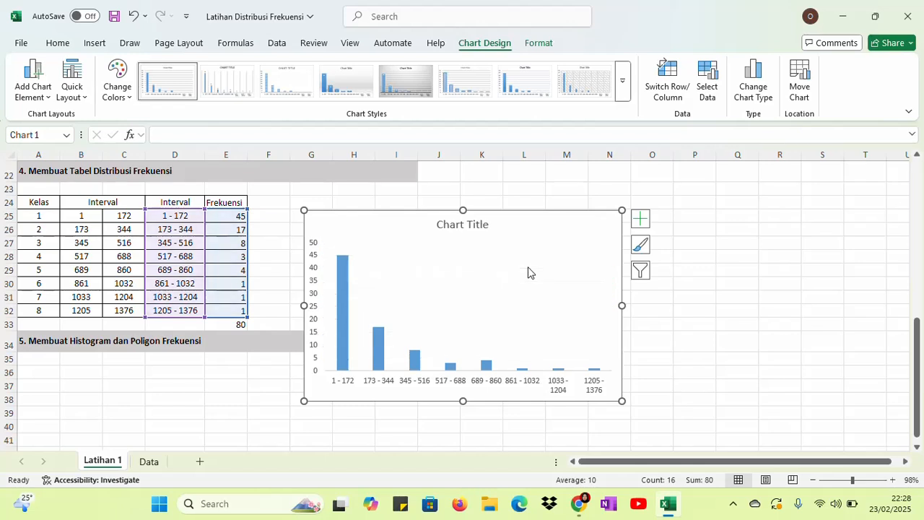
# Replace the chart title with the heading text copied from cell A1, "Data Sebaran Jumlah Proyek di Indonesia"
pyautogui.doubleClick(474, 229)
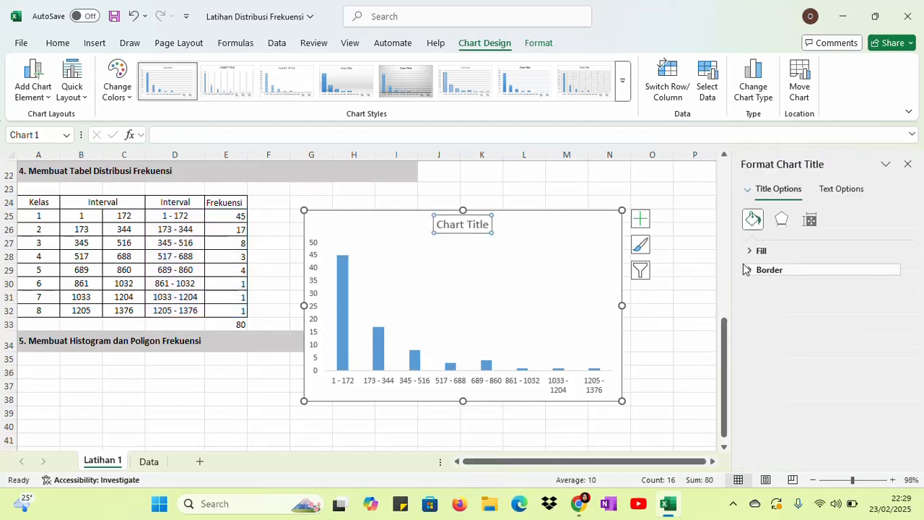
pyautogui.moveTo(728, 322); pyautogui.dragTo(727, 163)
pyautogui.click(146, 174)
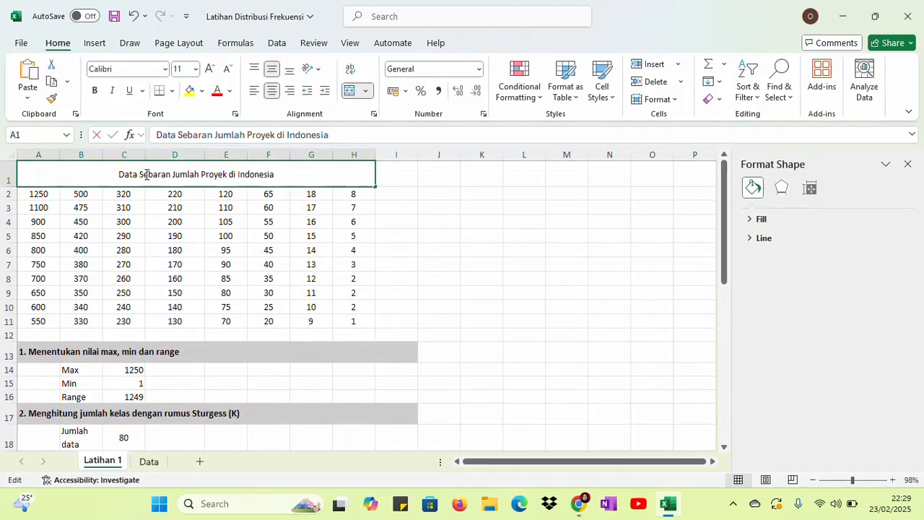
pyautogui.doubleClick(136, 174)
pyautogui.moveTo(119, 174); pyautogui.dragTo(276, 177)
pyautogui.hotkey('ctrl', 'c')
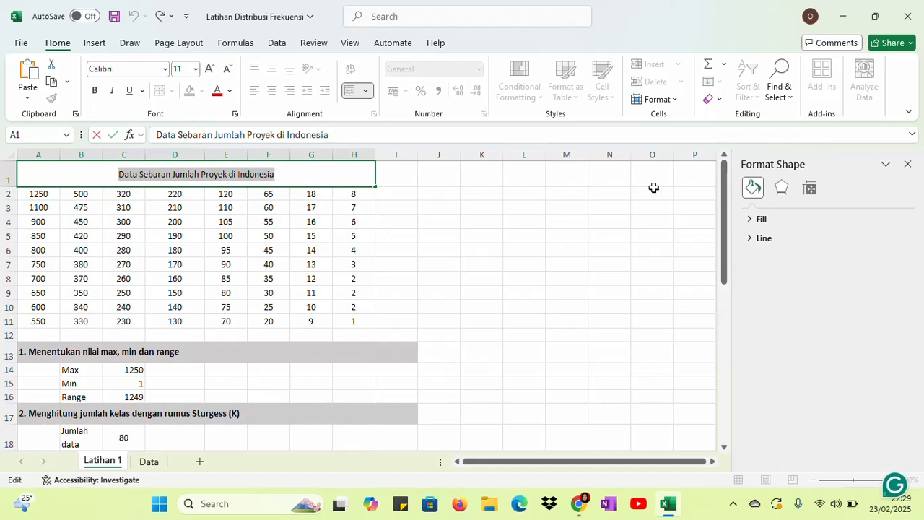
pyautogui.moveTo(726, 229); pyautogui.dragTo(720, 377)
pyautogui.click(480, 244)
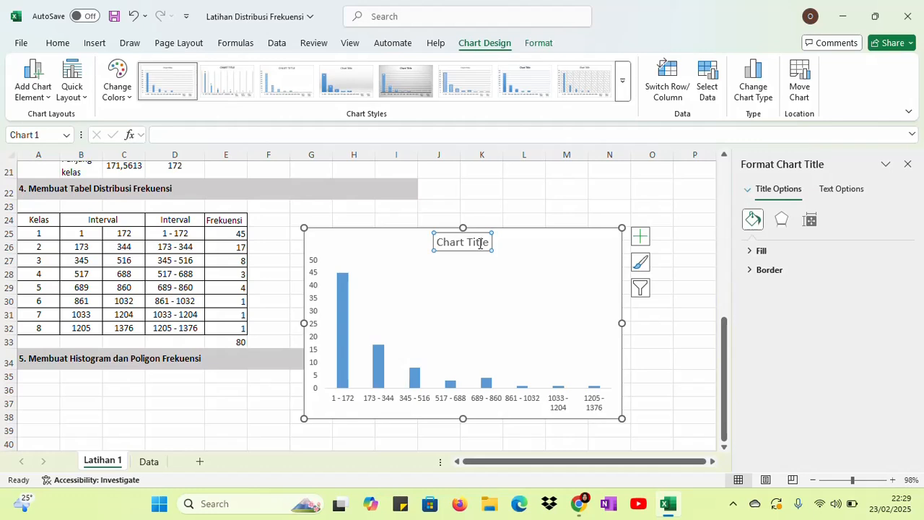
pyautogui.moveTo(438, 242); pyautogui.dragTo(513, 248)
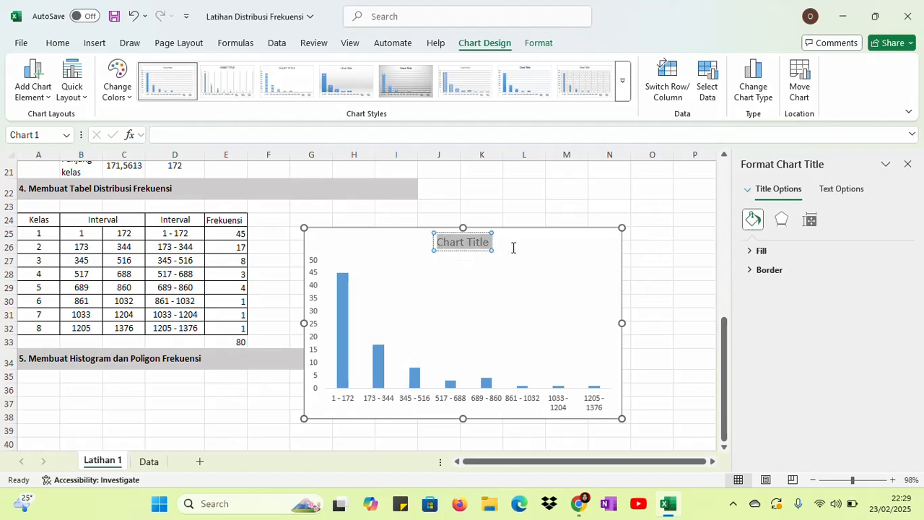
pyautogui.hotkey('ctrl', 'v')
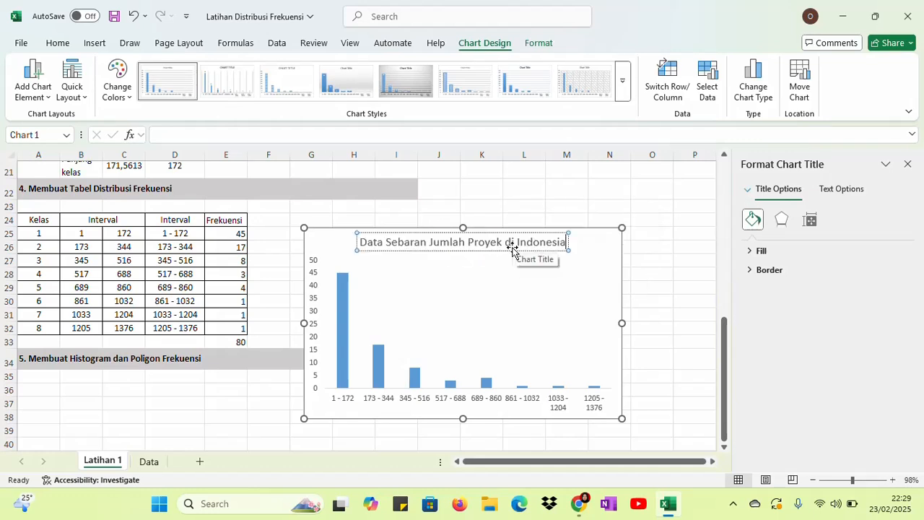
pyautogui.click(473, 295)
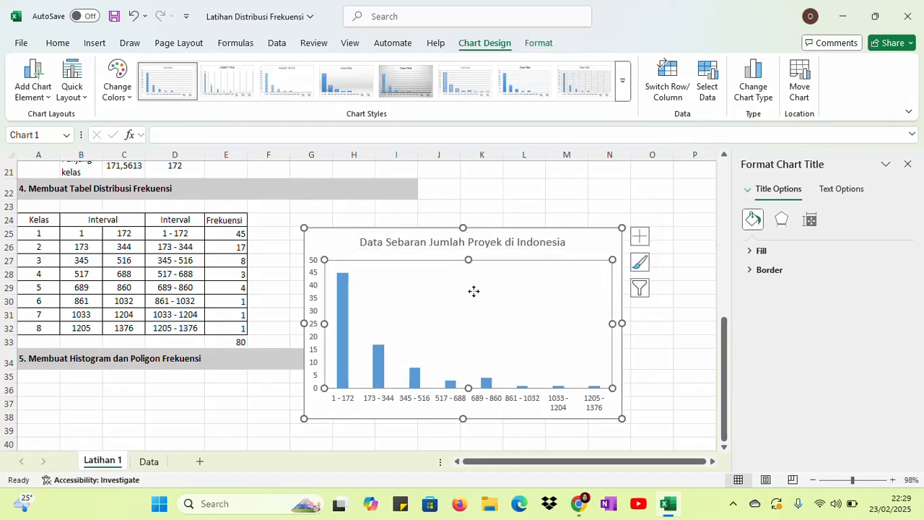
pyautogui.click(602, 247)
pyautogui.click(698, 363)
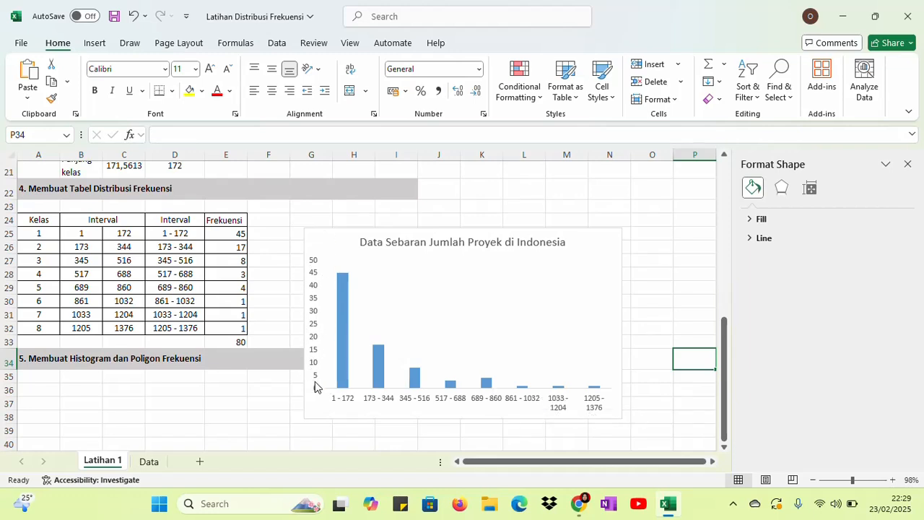
pyautogui.click(474, 290)
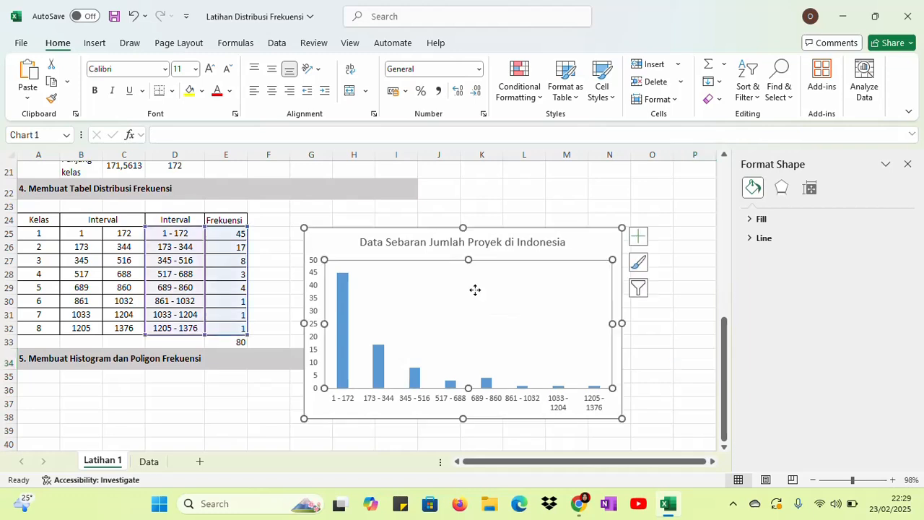
pyautogui.click(343, 299)
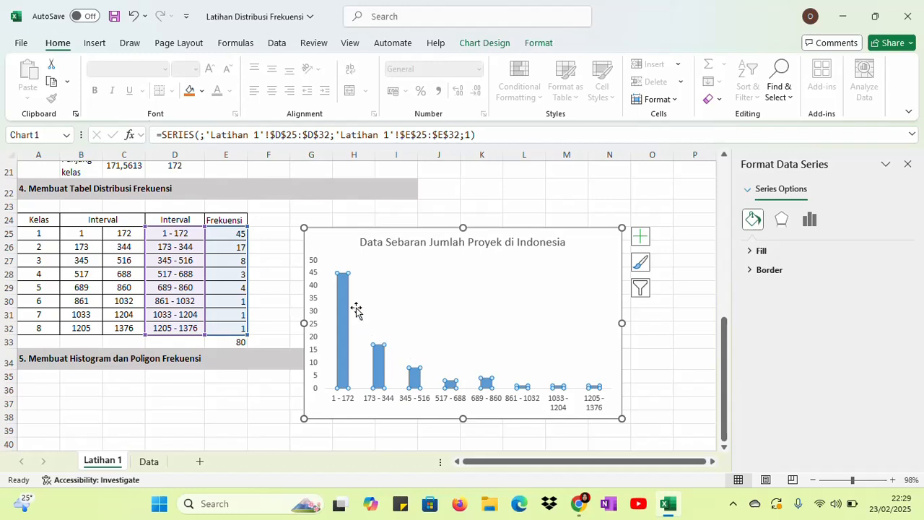
pyautogui.moveTo(343, 306)
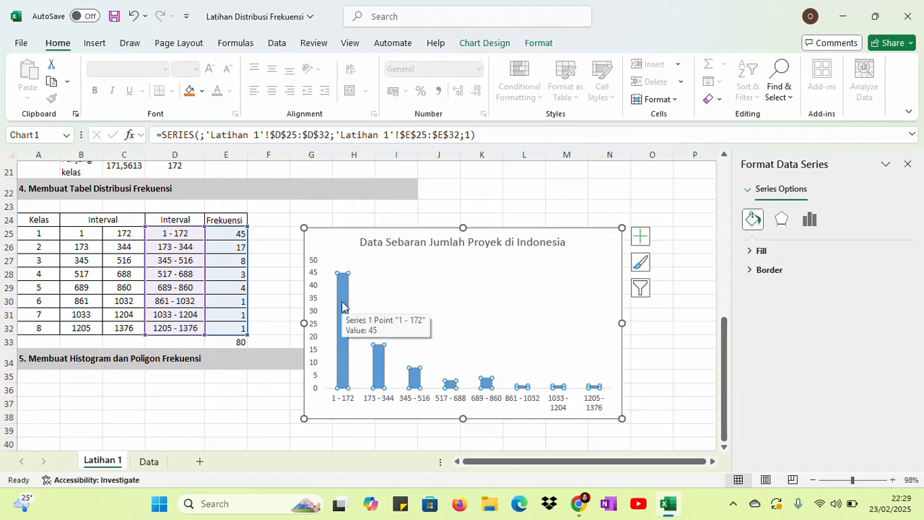
pyautogui.click(343, 305)
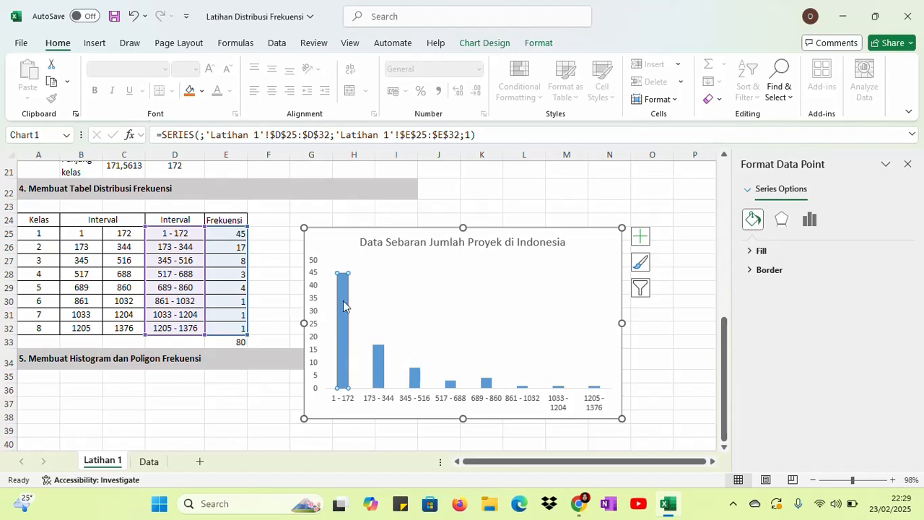
pyautogui.rightClick(343, 306)
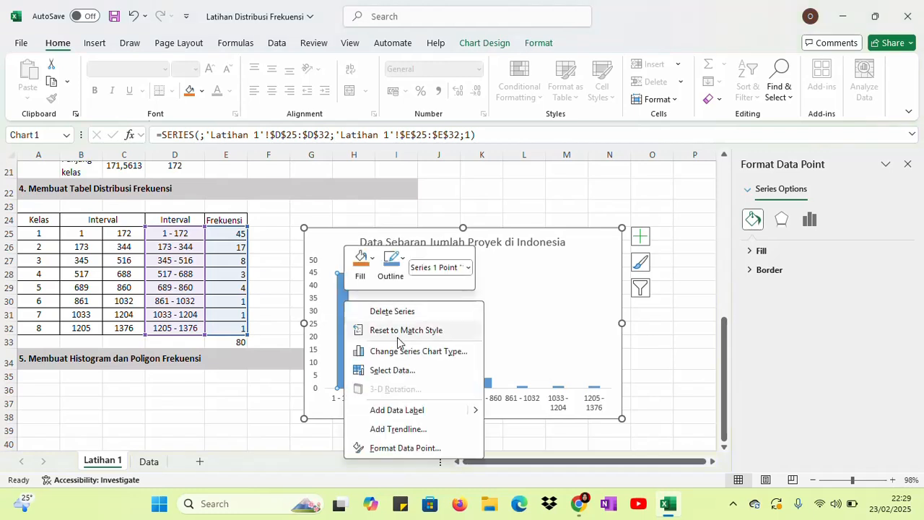
pyautogui.press('Escape')
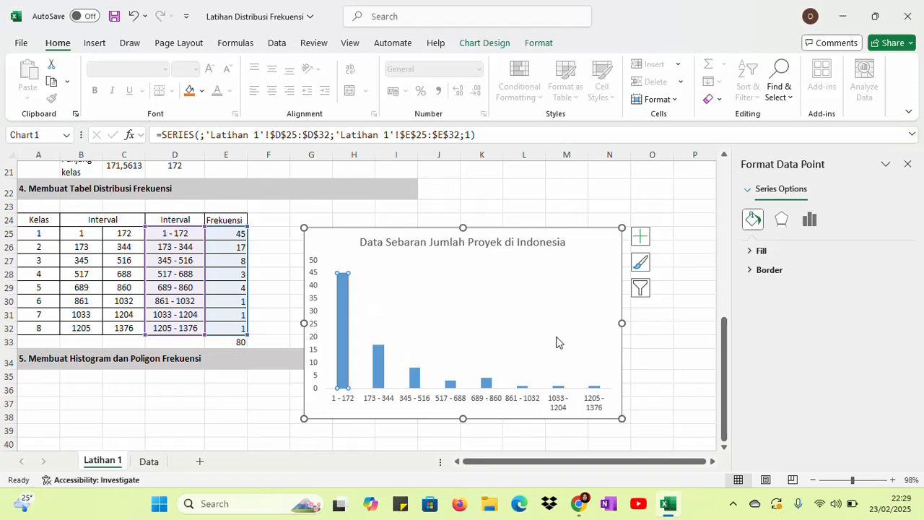
pyautogui.click(417, 351)
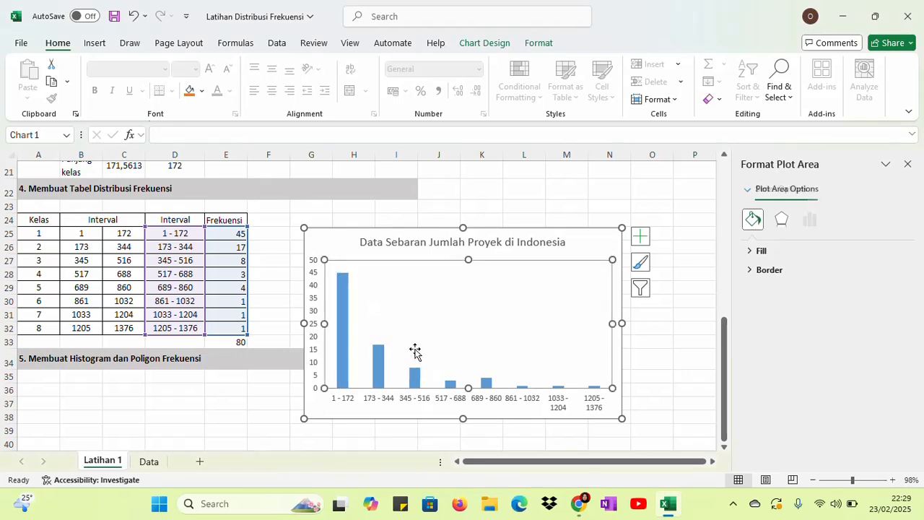
# Set the gap width of the whole column series to 0% so adjacent columns touch
pyautogui.click(342, 337)
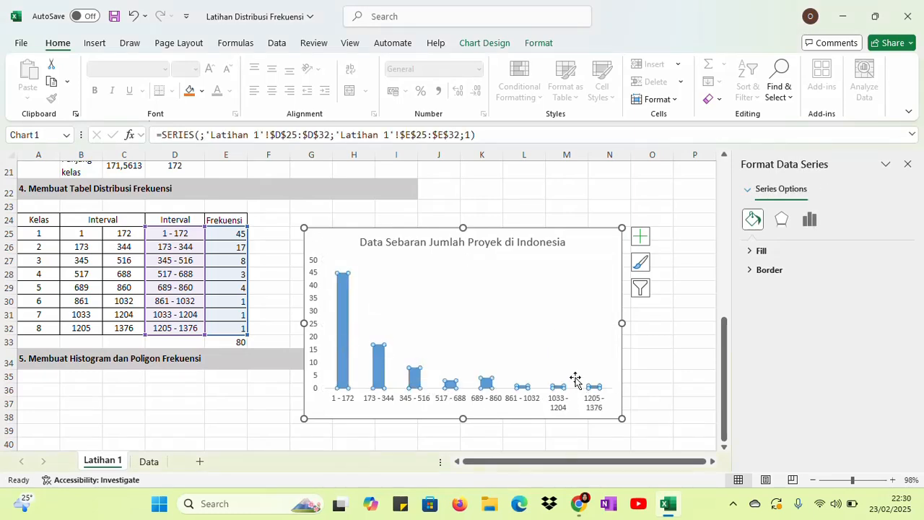
pyautogui.rightClick(341, 321)
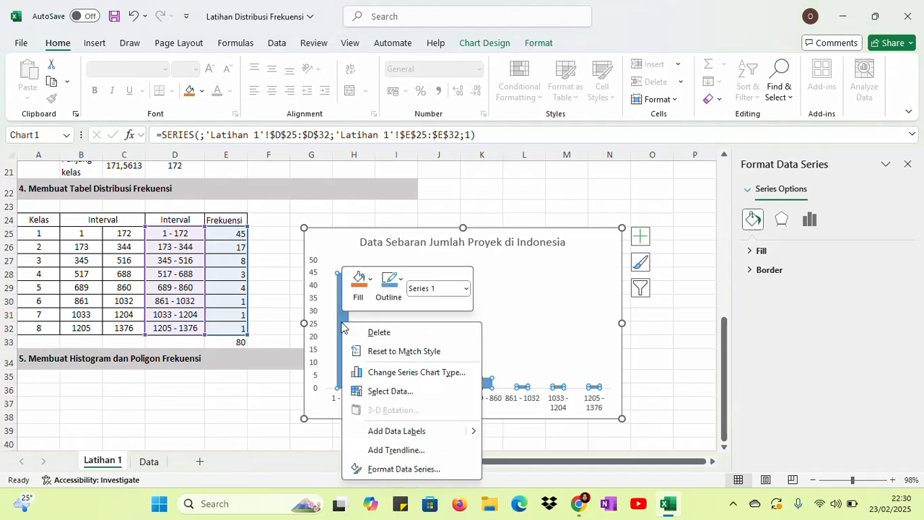
pyautogui.click(389, 470)
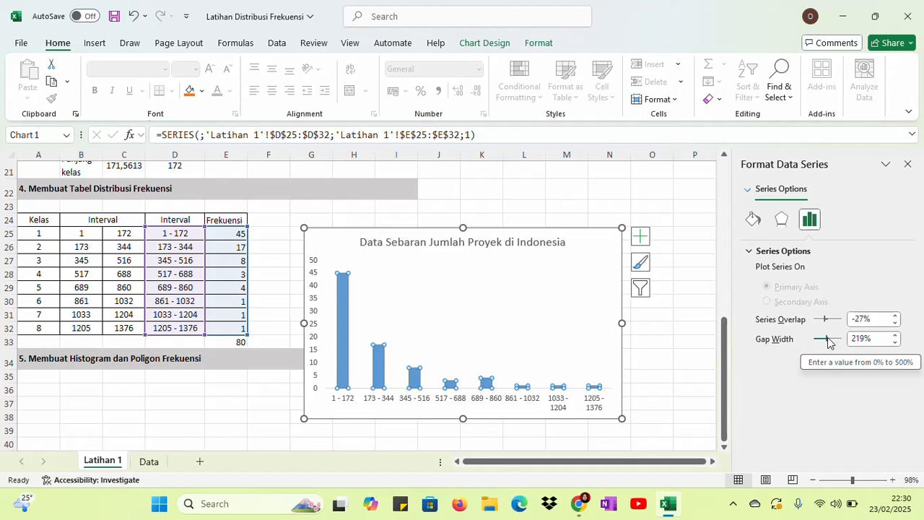
pyautogui.moveTo(829, 342); pyautogui.dragTo(806, 346)
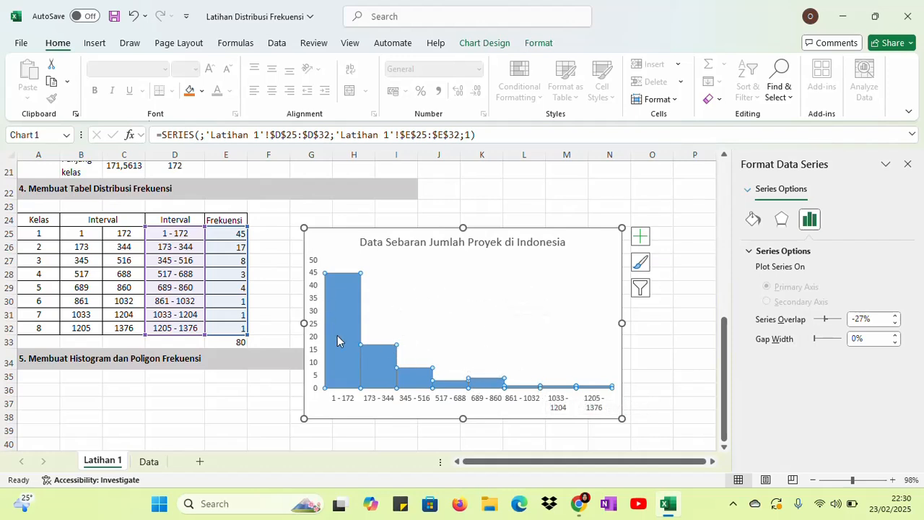
# Give the histogram columns a solid white border line, close the formatting settings and deselect the chart
pyautogui.click(753, 222)
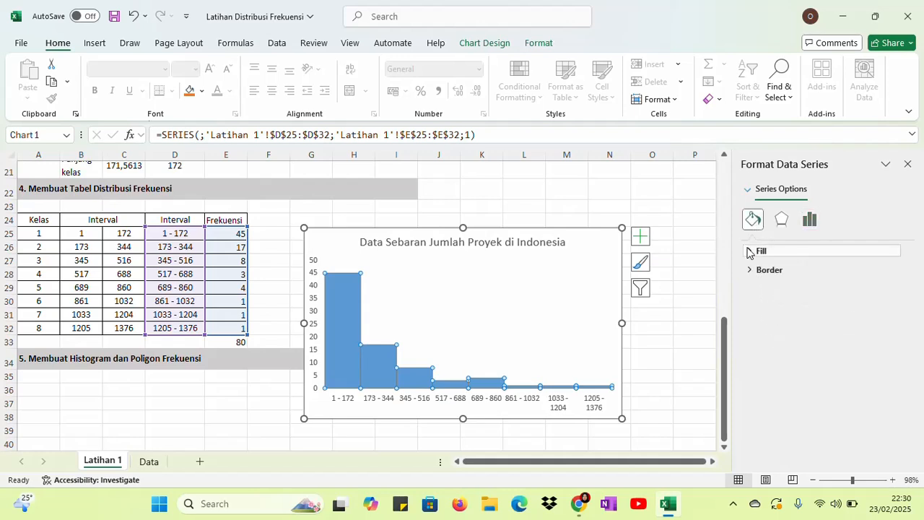
pyautogui.click(751, 271)
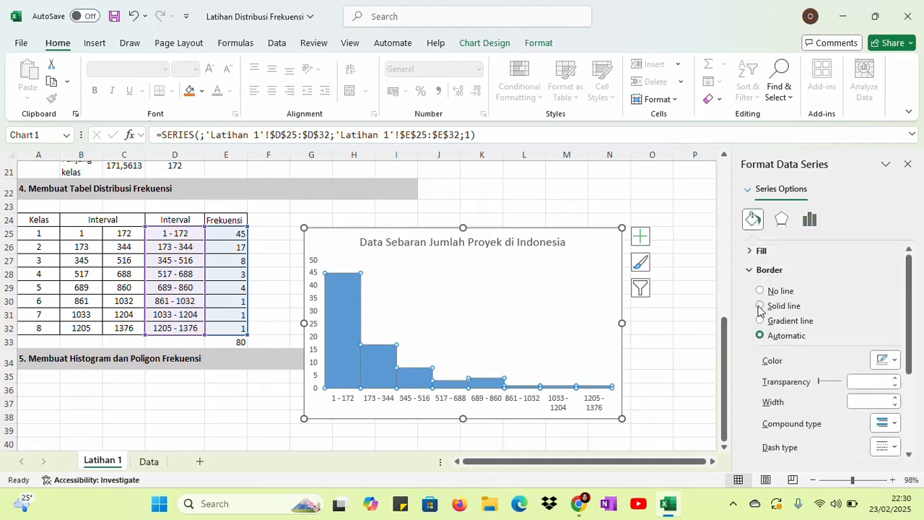
pyautogui.click(761, 306)
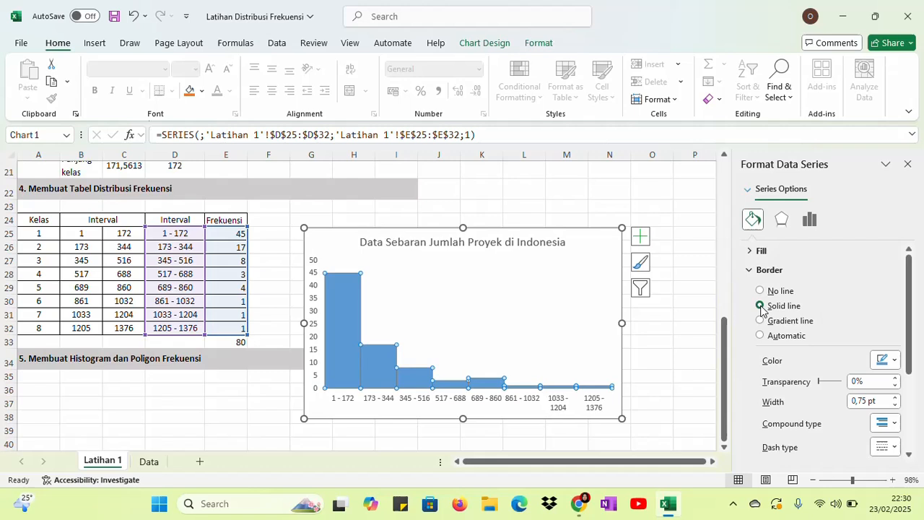
pyautogui.click(895, 362)
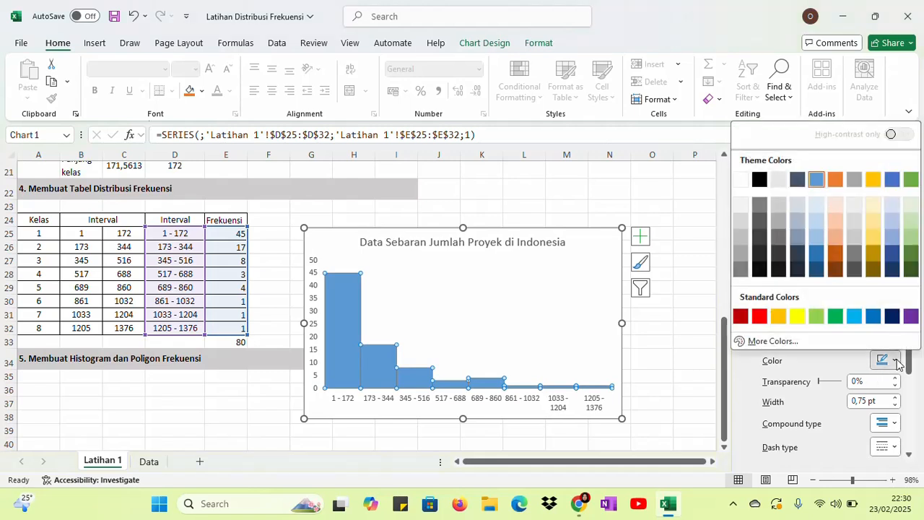
pyautogui.click(742, 178)
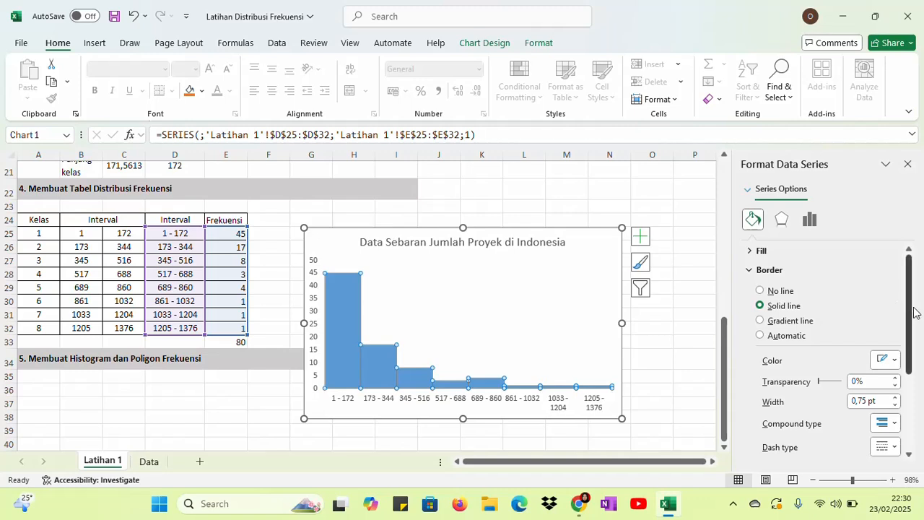
pyautogui.moveTo(911, 311); pyautogui.dragTo(922, 195)
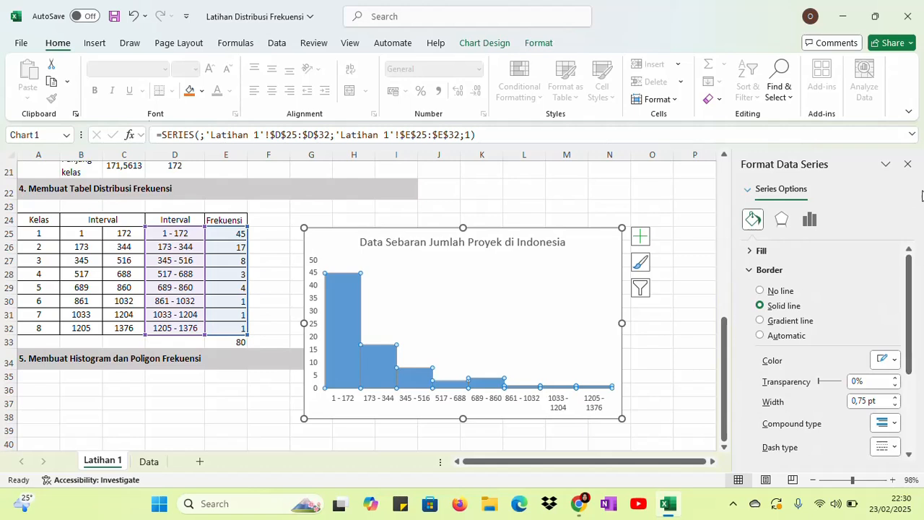
pyautogui.click(909, 164)
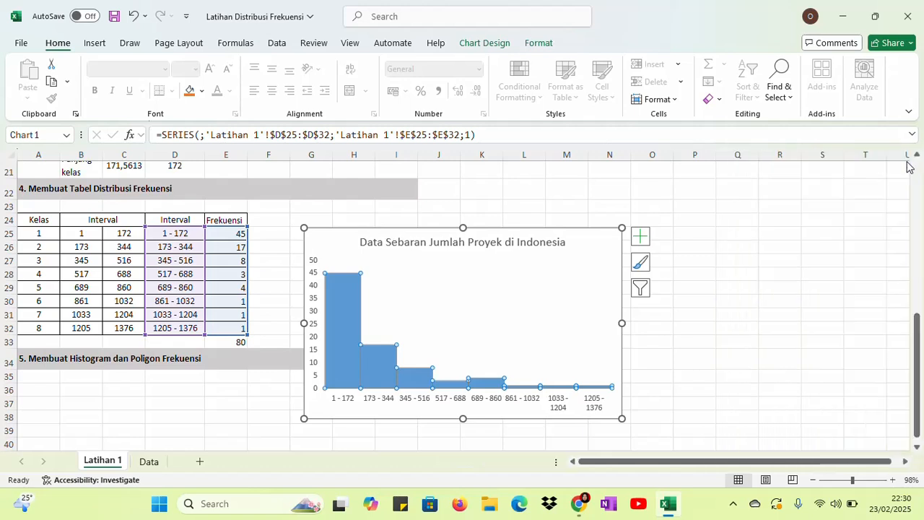
pyautogui.click(748, 244)
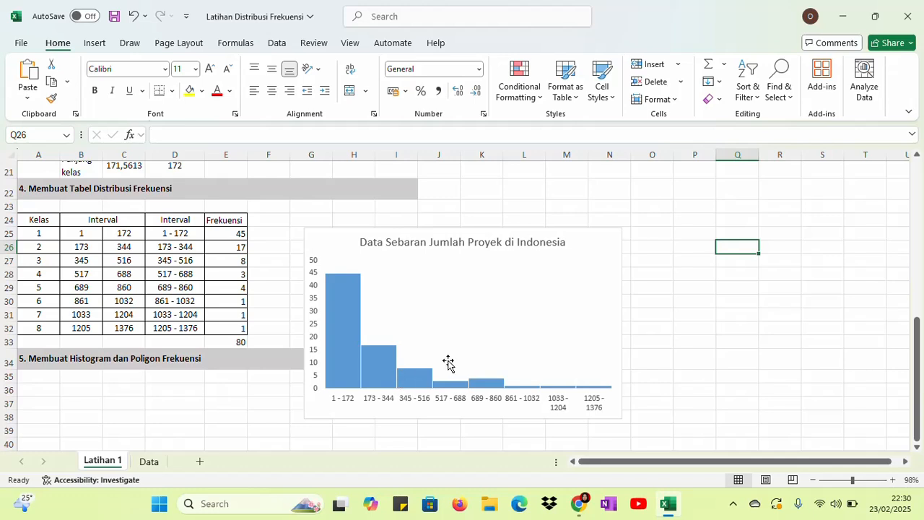
pyautogui.click(709, 340)
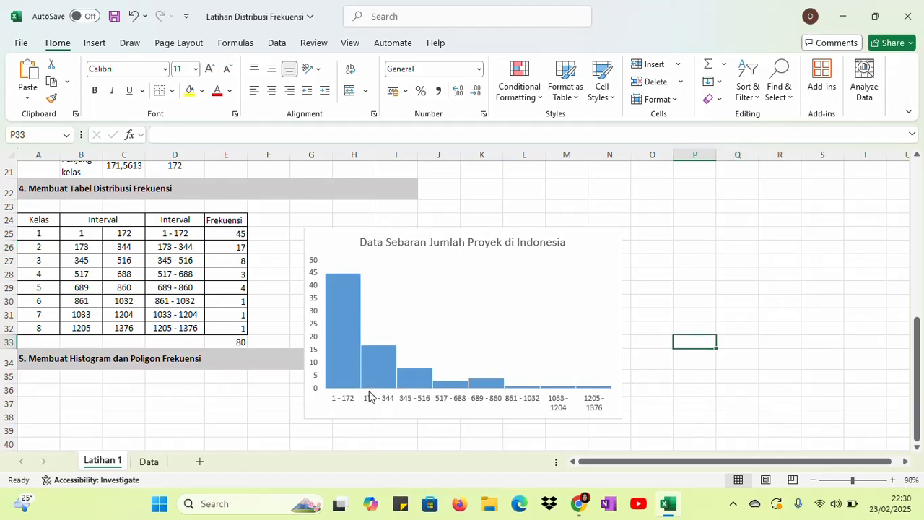
# Add a second data series to the histogram chart, using the interval labels in D25:D32 as its series name
pyautogui.click(489, 315)
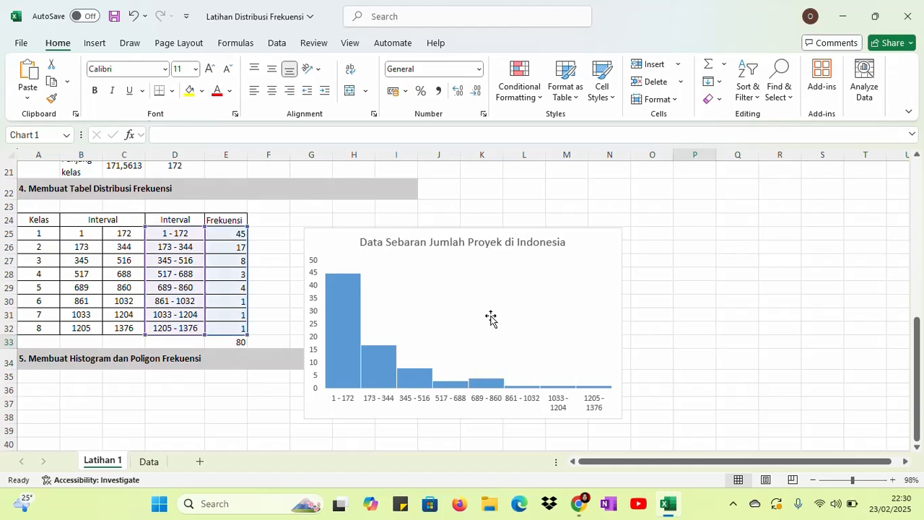
pyautogui.click(589, 249)
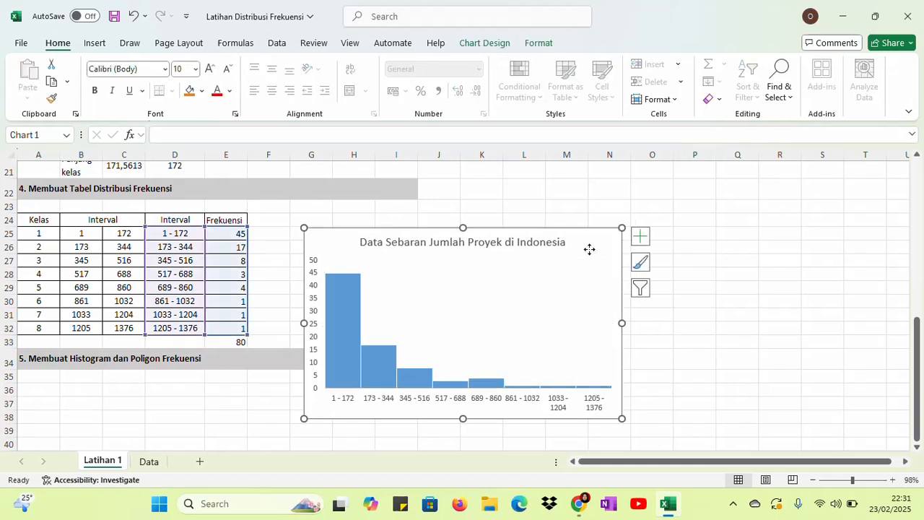
pyautogui.rightClick(589, 249)
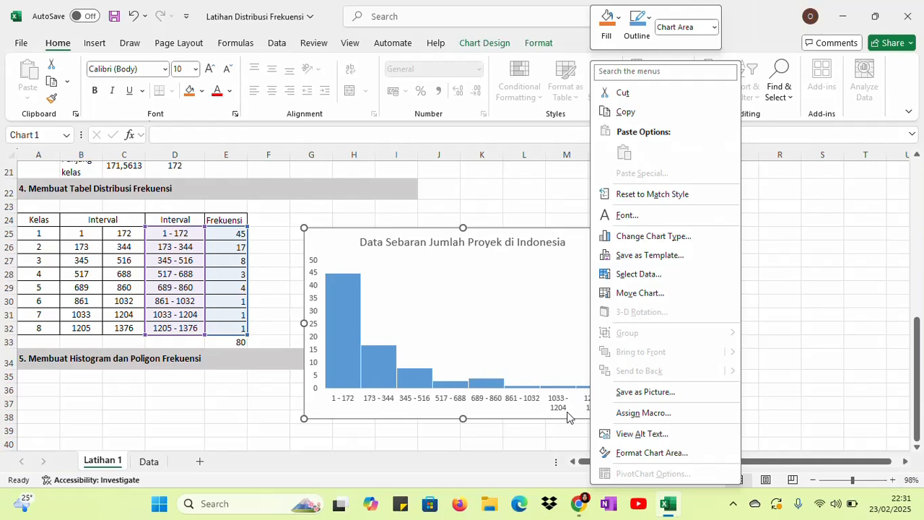
pyautogui.click(474, 308)
pyautogui.rightClick(475, 308)
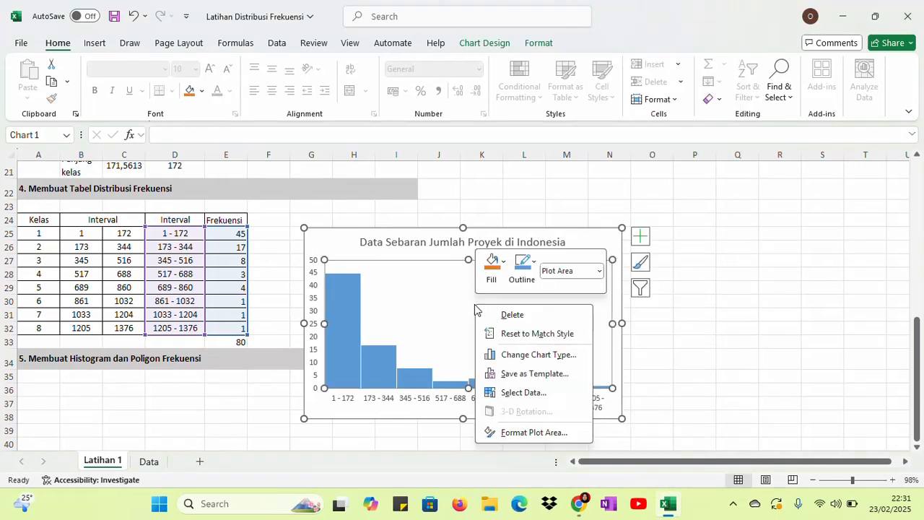
pyautogui.click(520, 393)
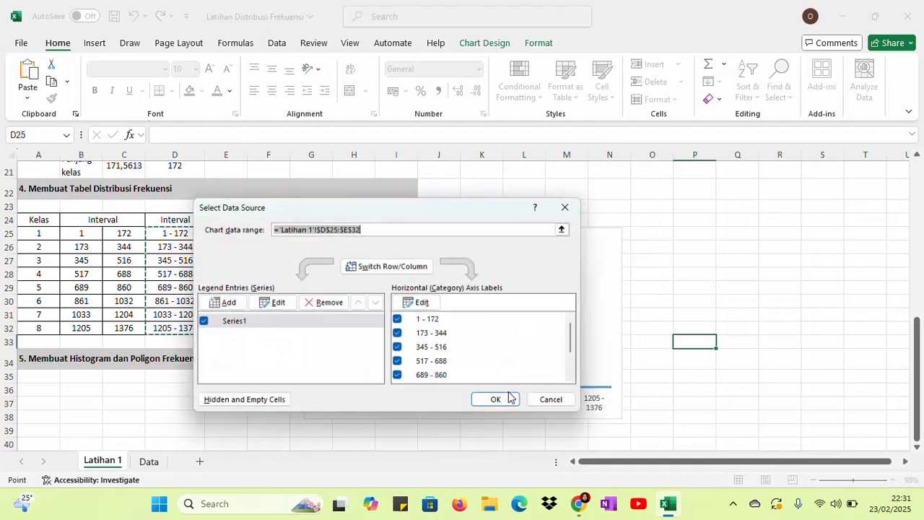
pyautogui.click(223, 303)
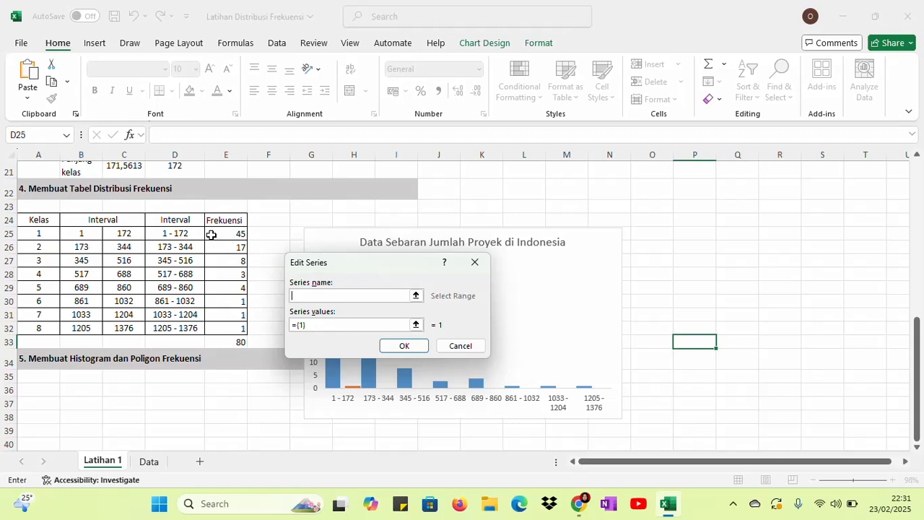
pyautogui.moveTo(184, 234); pyautogui.dragTo(187, 329)
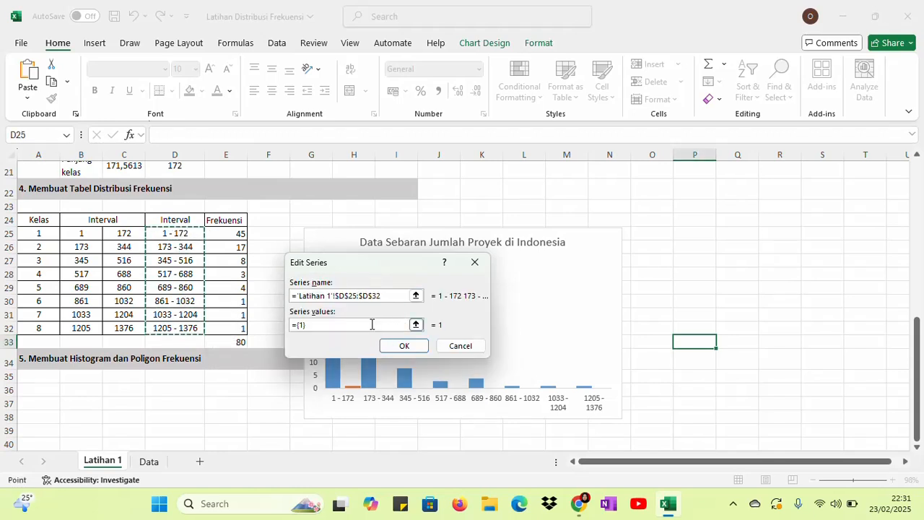
pyautogui.click(416, 298)
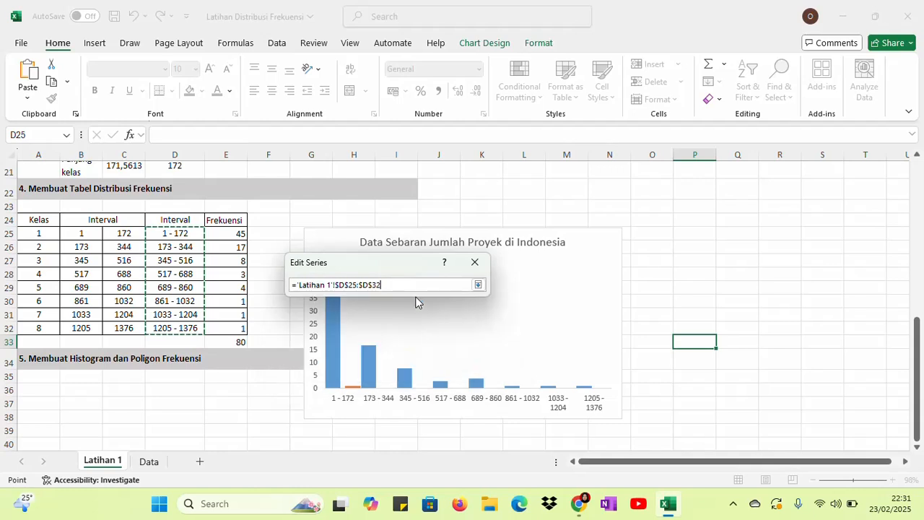
pyautogui.click(478, 286)
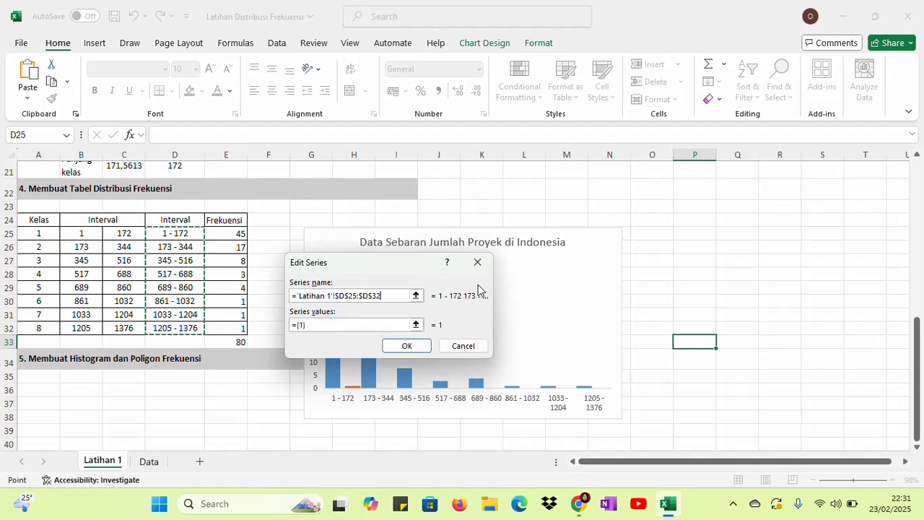
# Set the new series' values to the frequencies in E25:E32 and apply the chart's data source changes
pyautogui.click(366, 325)
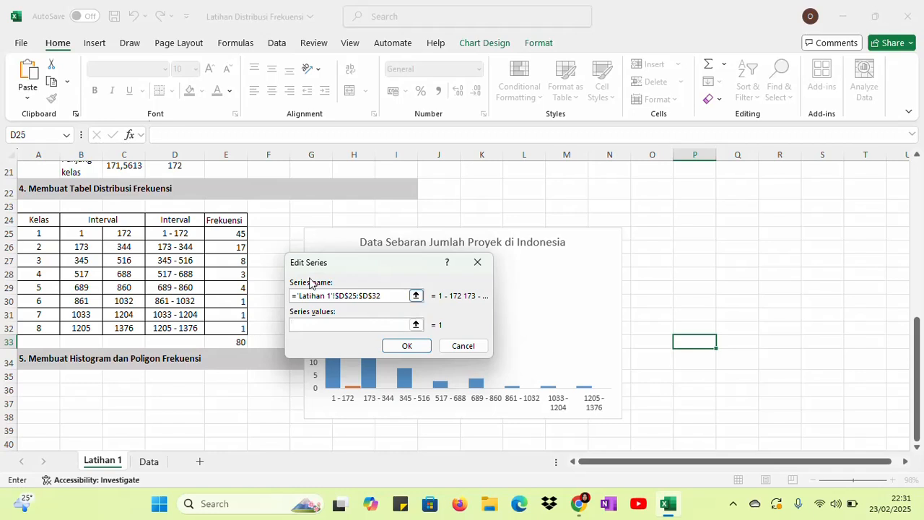
pyautogui.moveTo(233, 235); pyautogui.dragTo(242, 330)
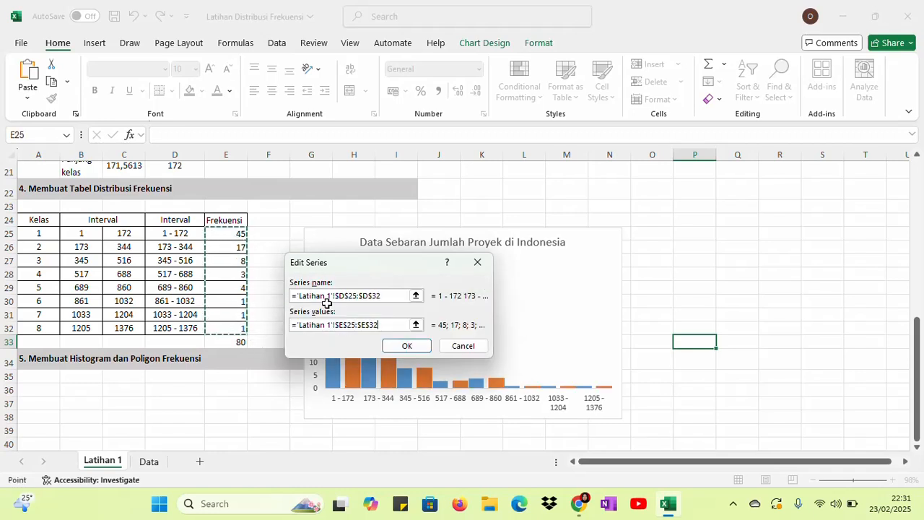
pyautogui.click(407, 346)
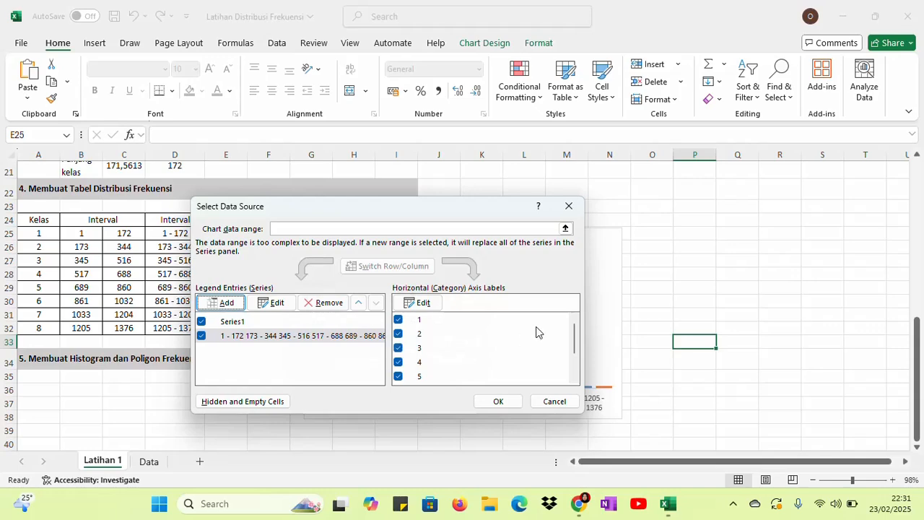
pyautogui.click(498, 403)
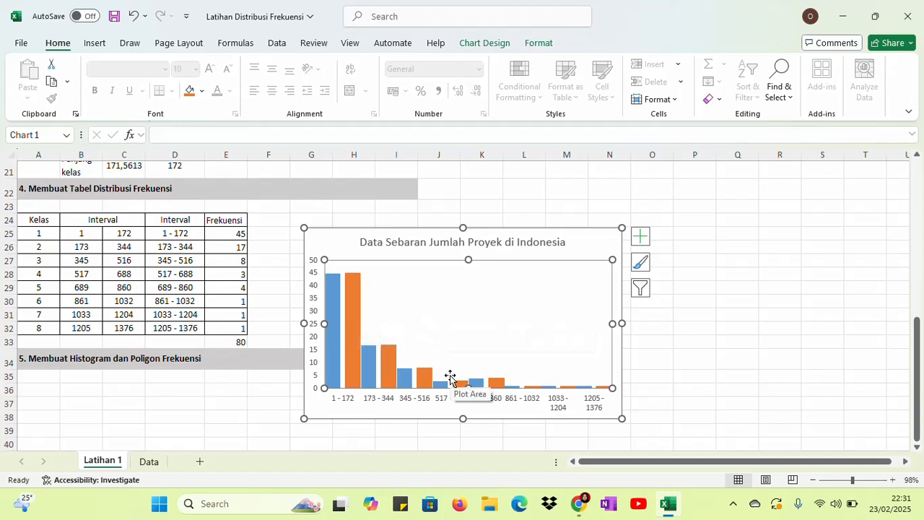
# Change the chart to a Clustered Column - Line combo, showing the second frequency series as a line, and deselect the chart
pyautogui.click(353, 321)
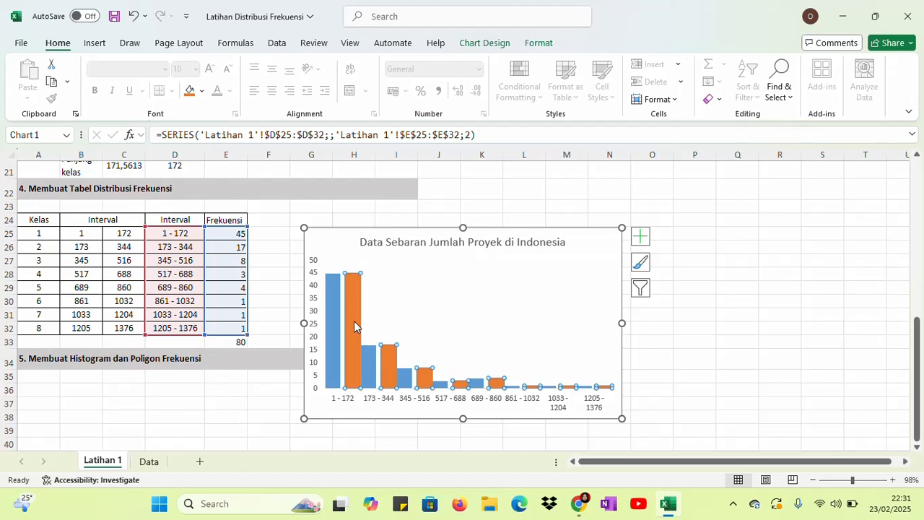
pyautogui.rightClick(354, 327)
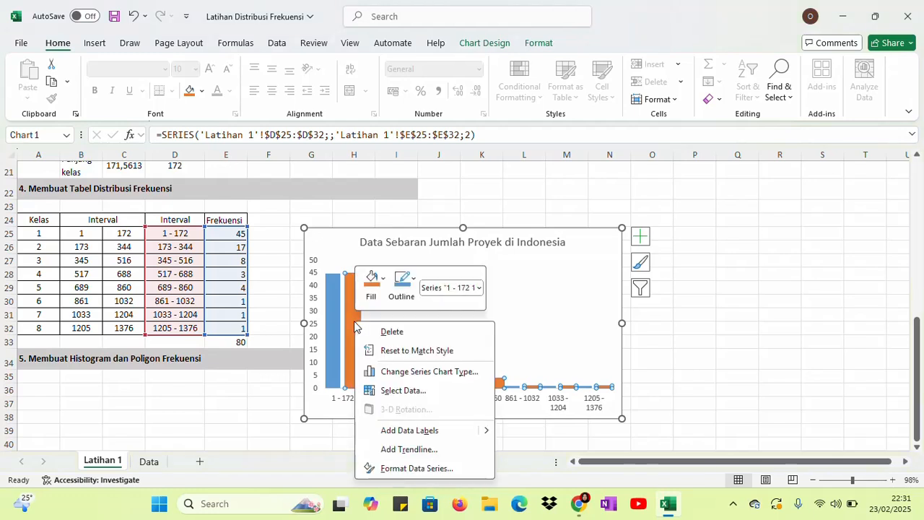
pyautogui.click(405, 373)
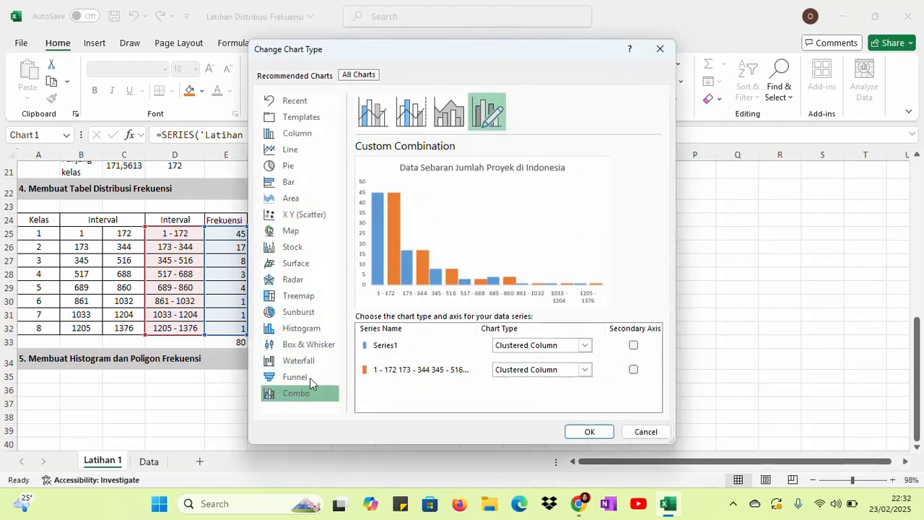
pyautogui.click(290, 152)
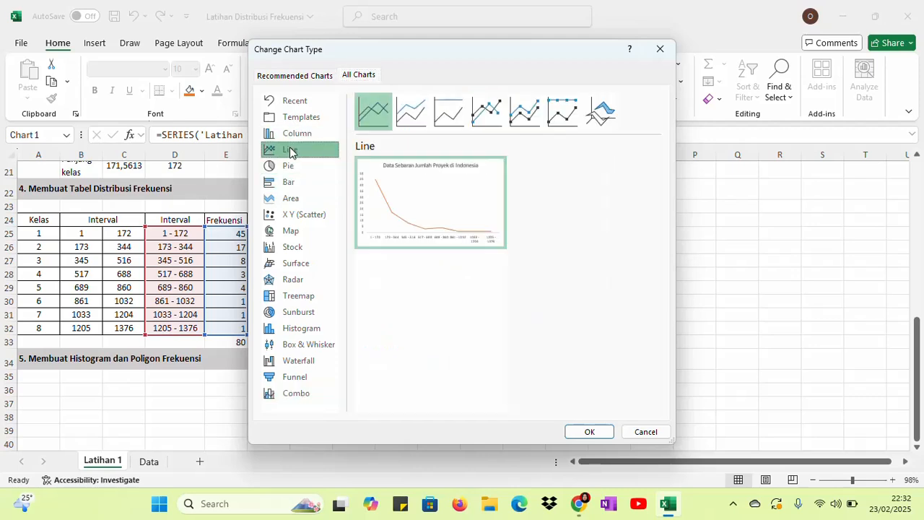
pyautogui.moveTo(445, 181)
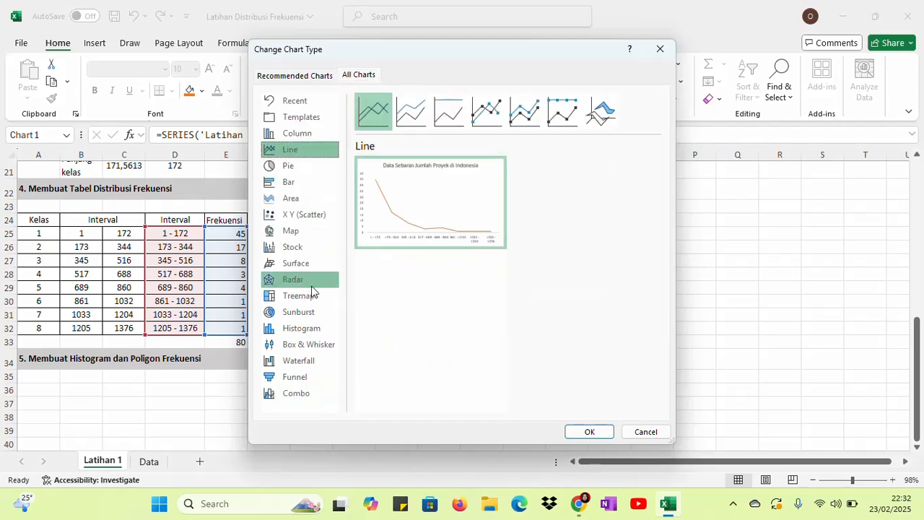
pyautogui.click(295, 394)
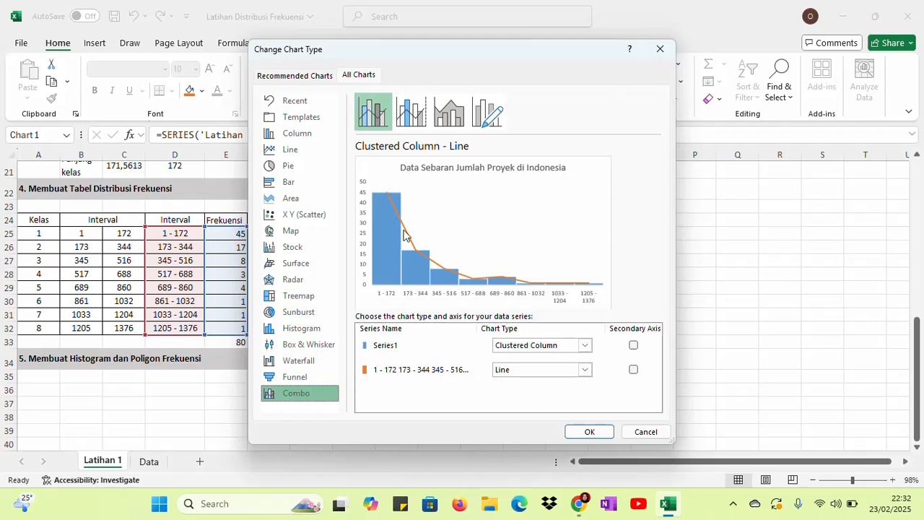
pyautogui.click(589, 431)
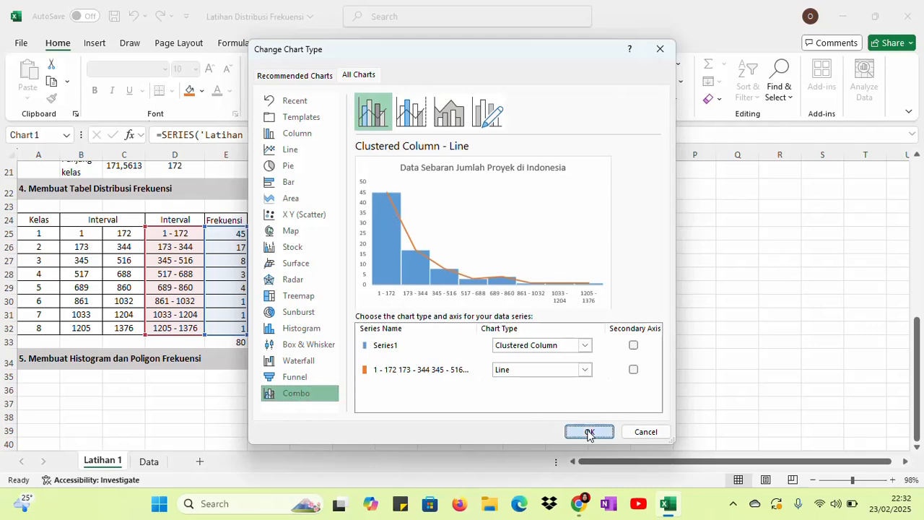
pyautogui.click(698, 327)
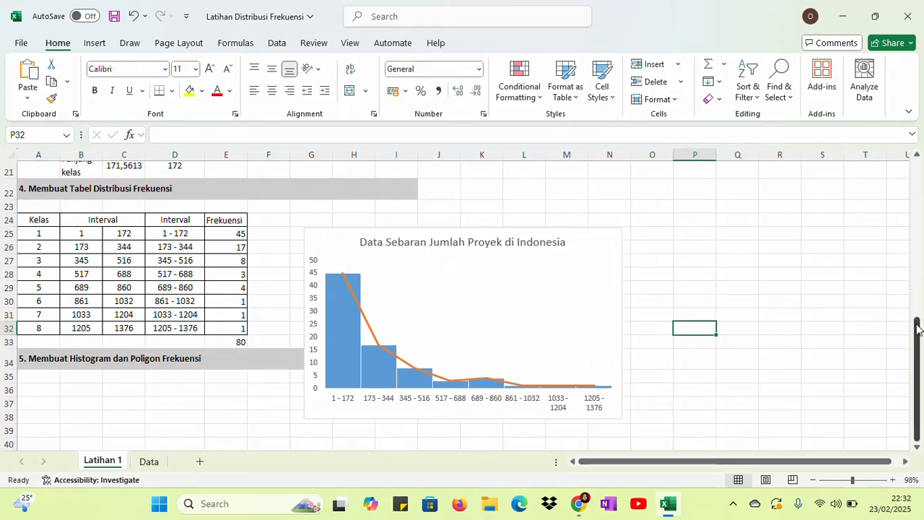
# Move the histogram chart directly beneath the "5. Membuat Histogram dan Poligon Frekuensi" heading, starting at row 35 near column A, and deselect it
pyautogui.moveTo(919, 328); pyautogui.dragTo(919, 345)
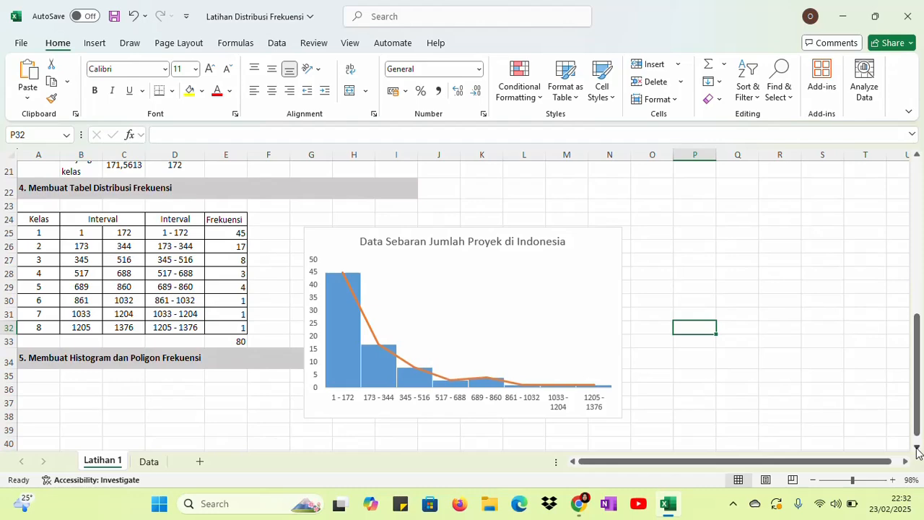
pyautogui.scroll(-2, 919, 449)
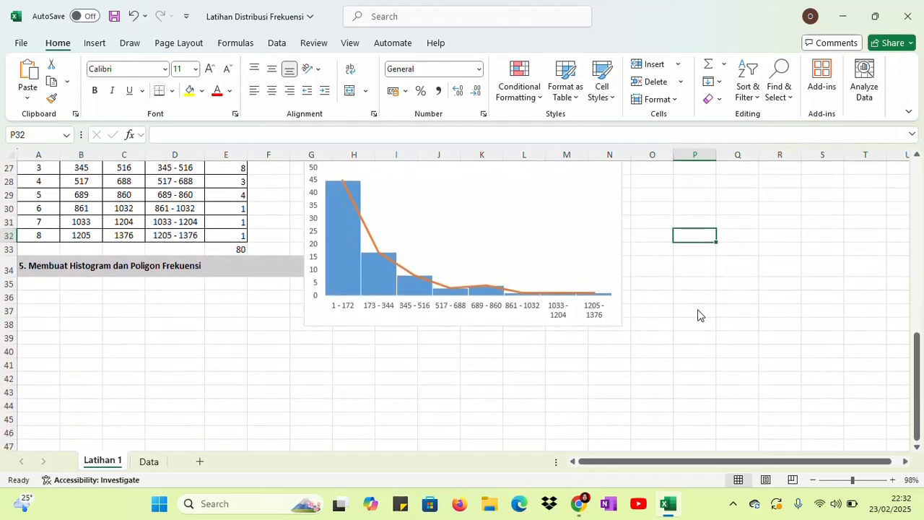
pyautogui.click(592, 240)
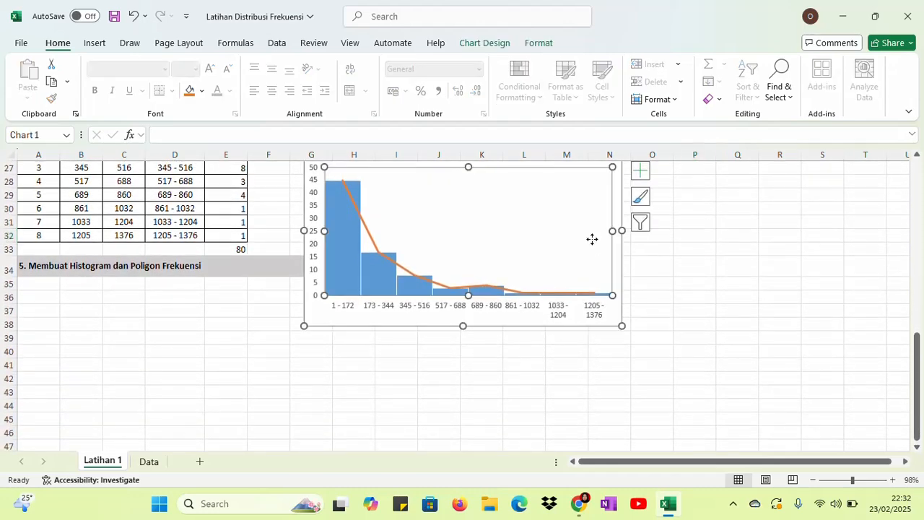
pyautogui.click(537, 314)
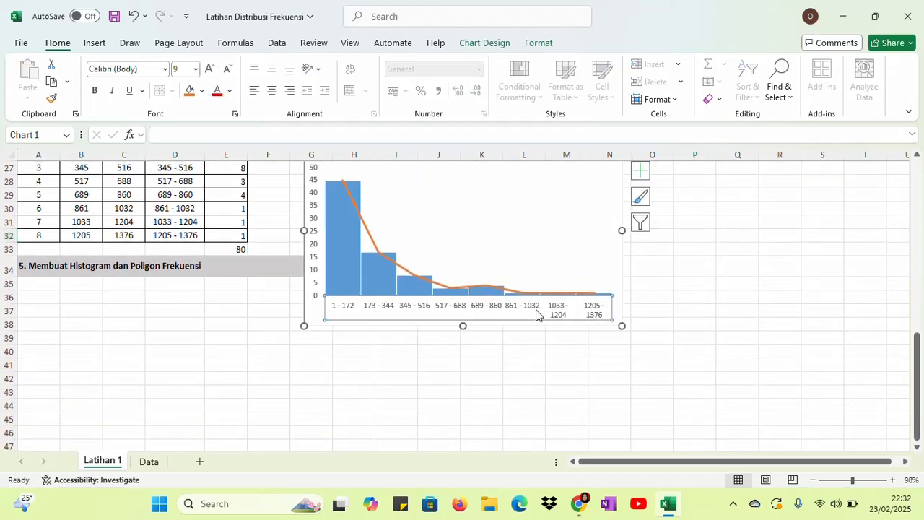
pyautogui.click(312, 312)
pyautogui.moveTo(311, 309); pyautogui.dragTo(34, 403)
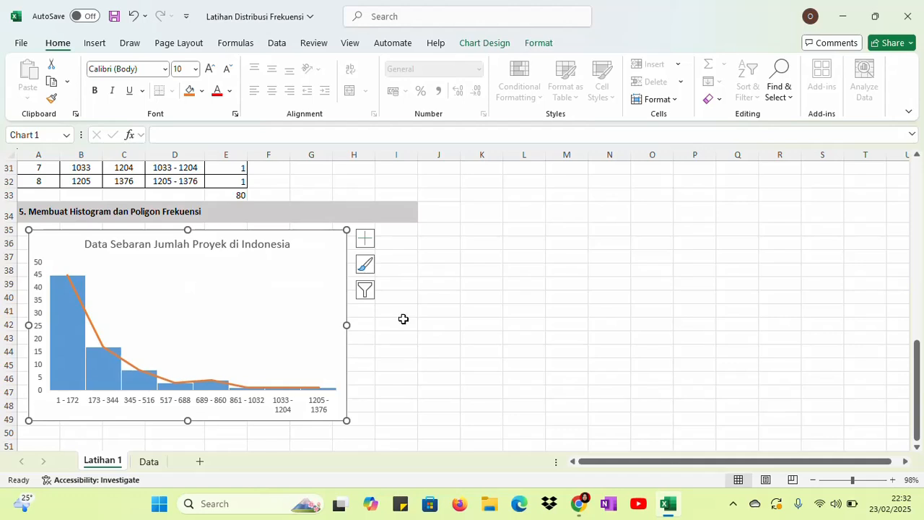
pyautogui.click(425, 347)
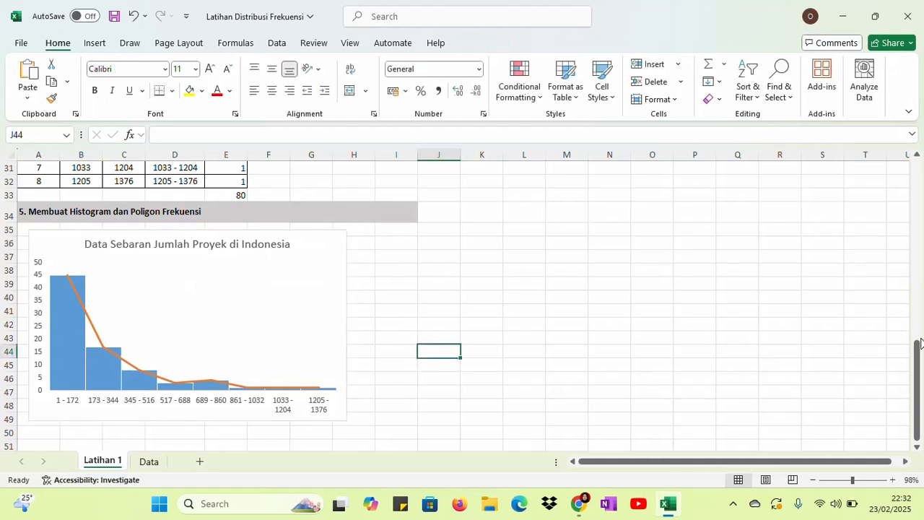
pyautogui.moveTo(919, 357)
pyautogui.mouseDown()
pyautogui.moveTo(920, 343)
pyautogui.moveTo(918, 354)
pyautogui.mouseUp()
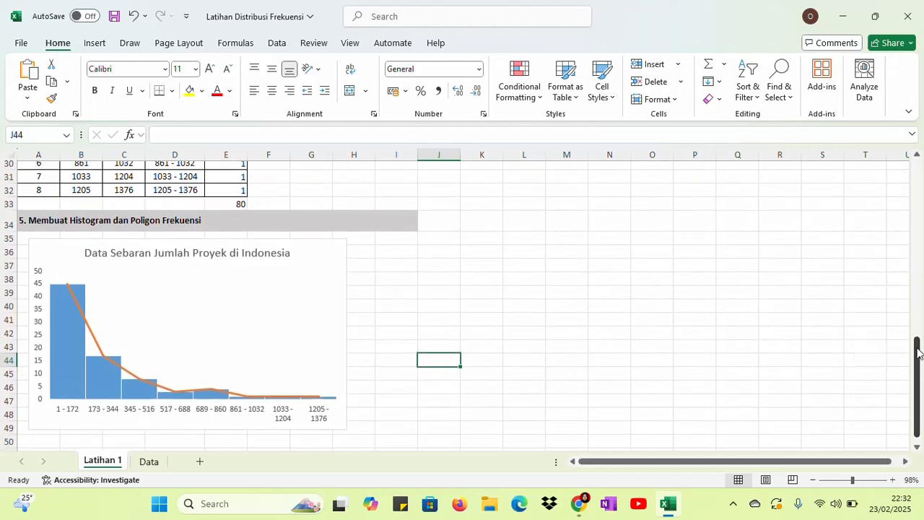
pyautogui.click(734, 506)
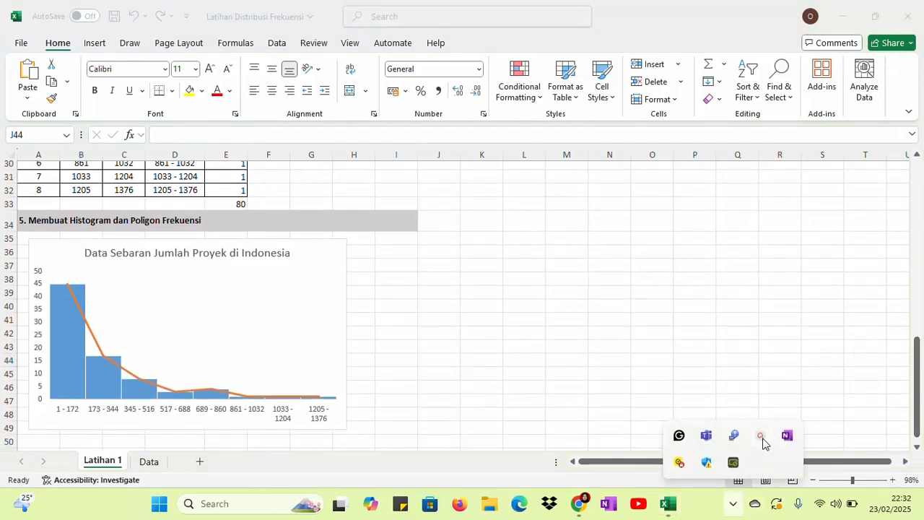
pyautogui.click(762, 438)
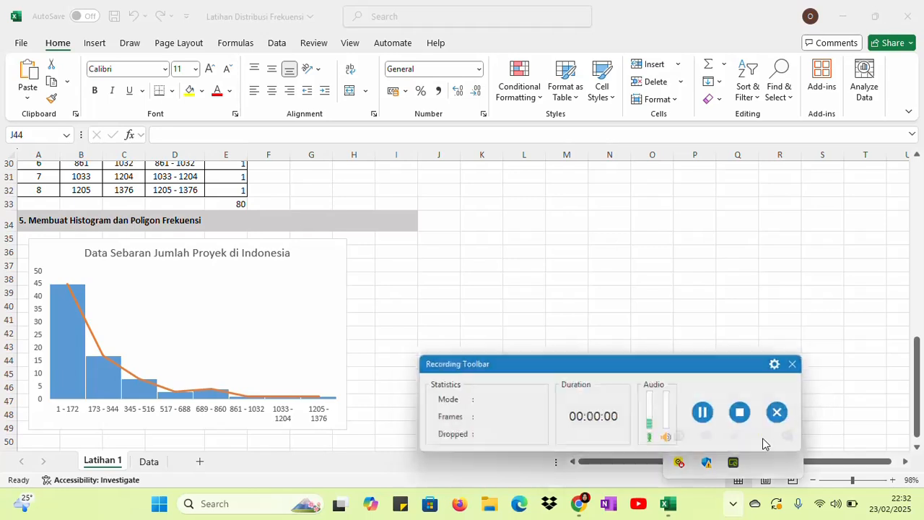